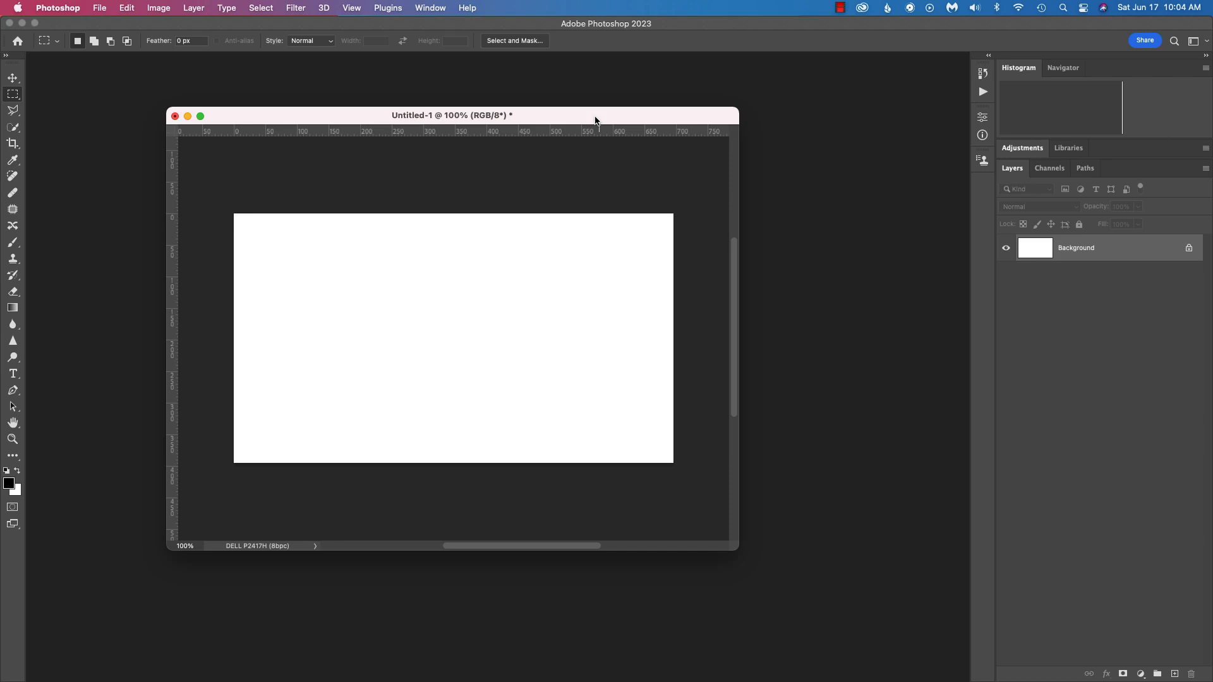
# Check the blank document's pixel dimensions and resolution with Image Size, leaving the settings as they are
pyautogui.moveTo(351, 118)
pyautogui.mouseDown()
pyautogui.moveTo(408, 122)
pyautogui.moveTo(366, 103)
pyautogui.mouseUp()
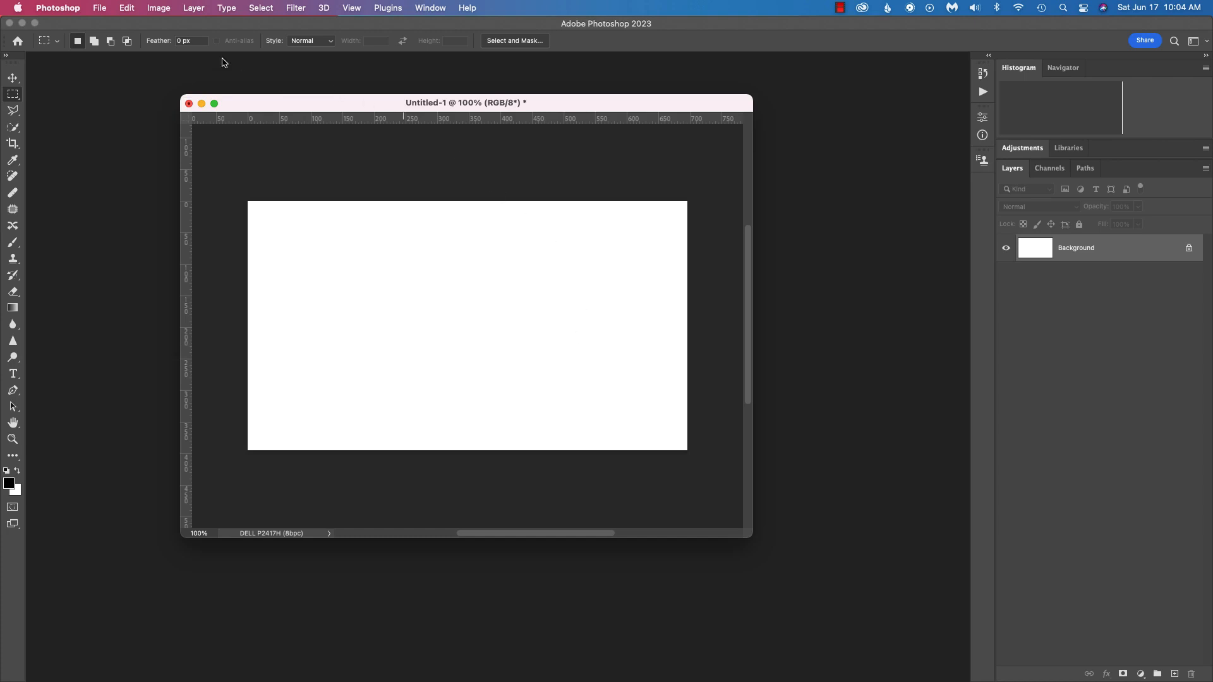
pyautogui.click(153, 8)
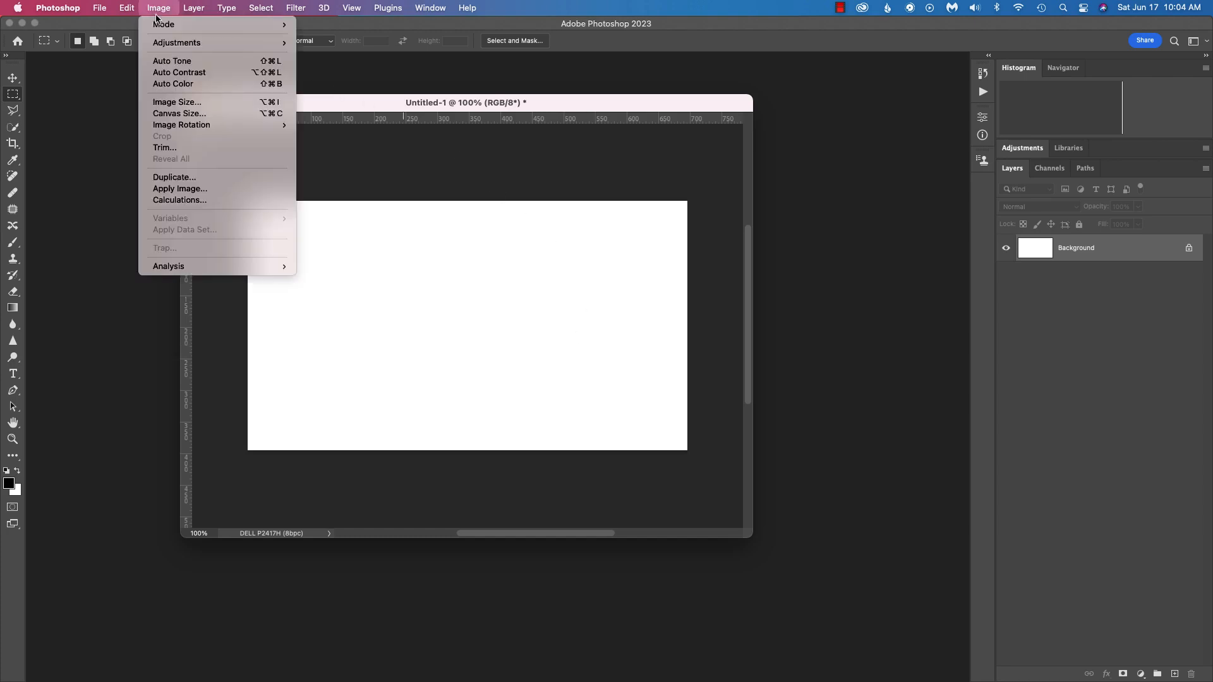
pyautogui.click(177, 105)
pyautogui.moveTo(501, 131); pyautogui.dragTo(583, 228)
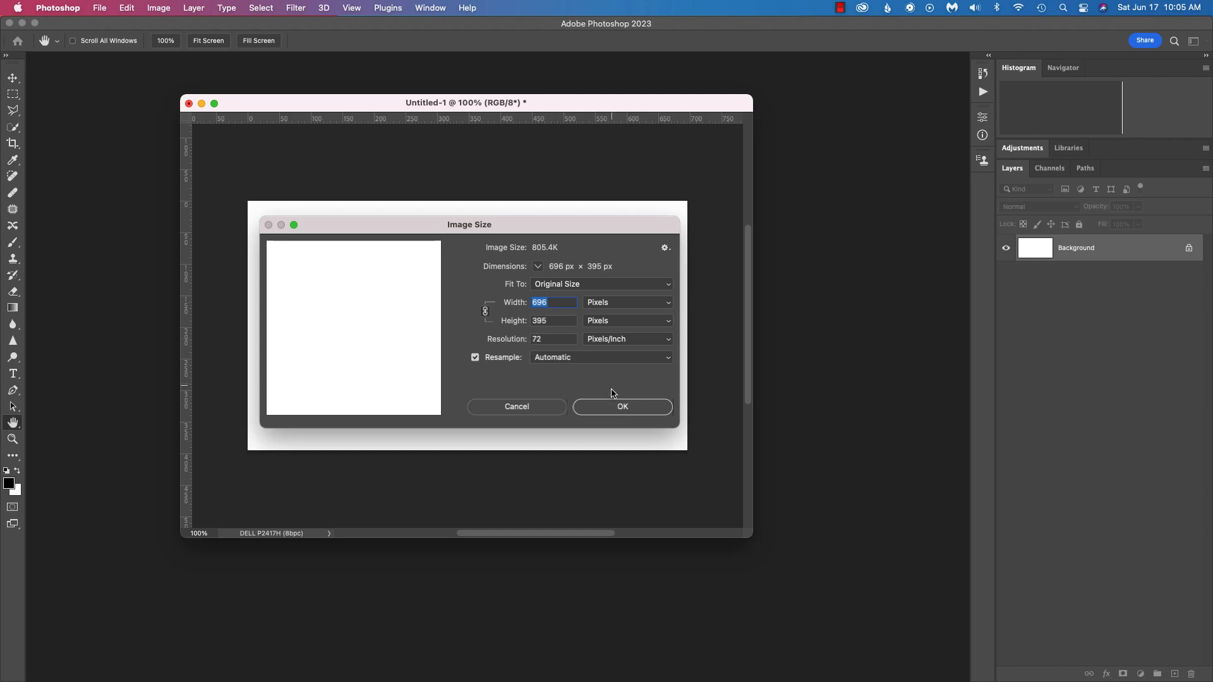
pyautogui.click(615, 407)
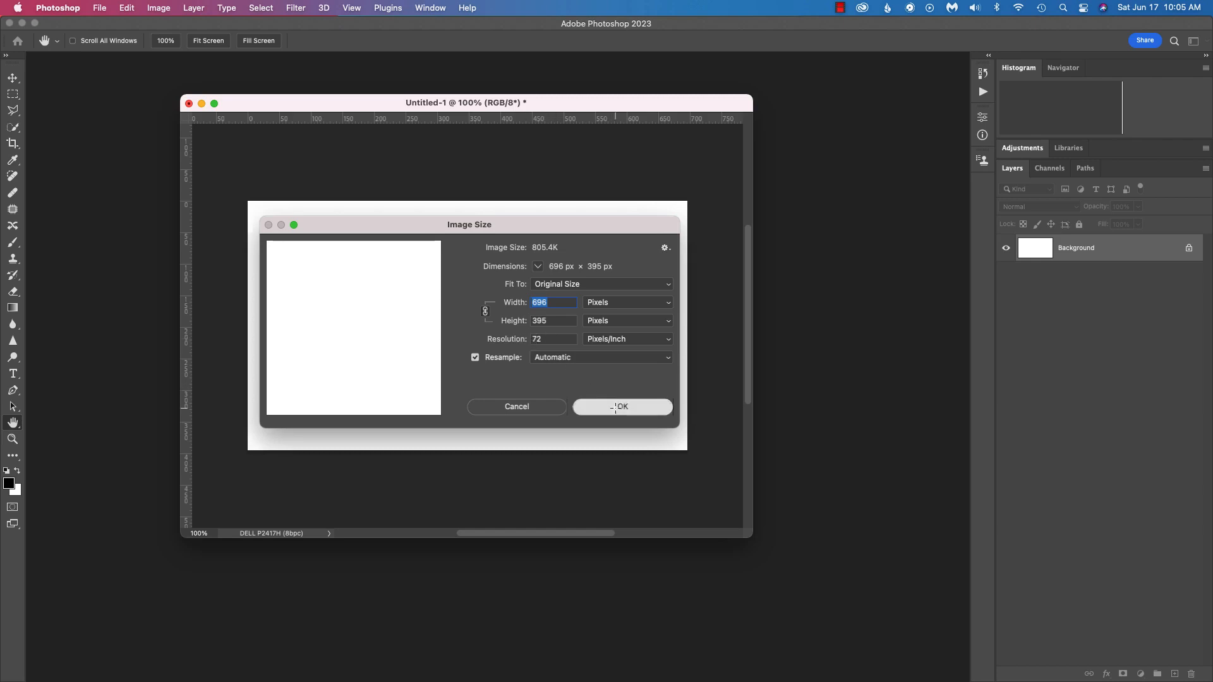
pyautogui.press('m')
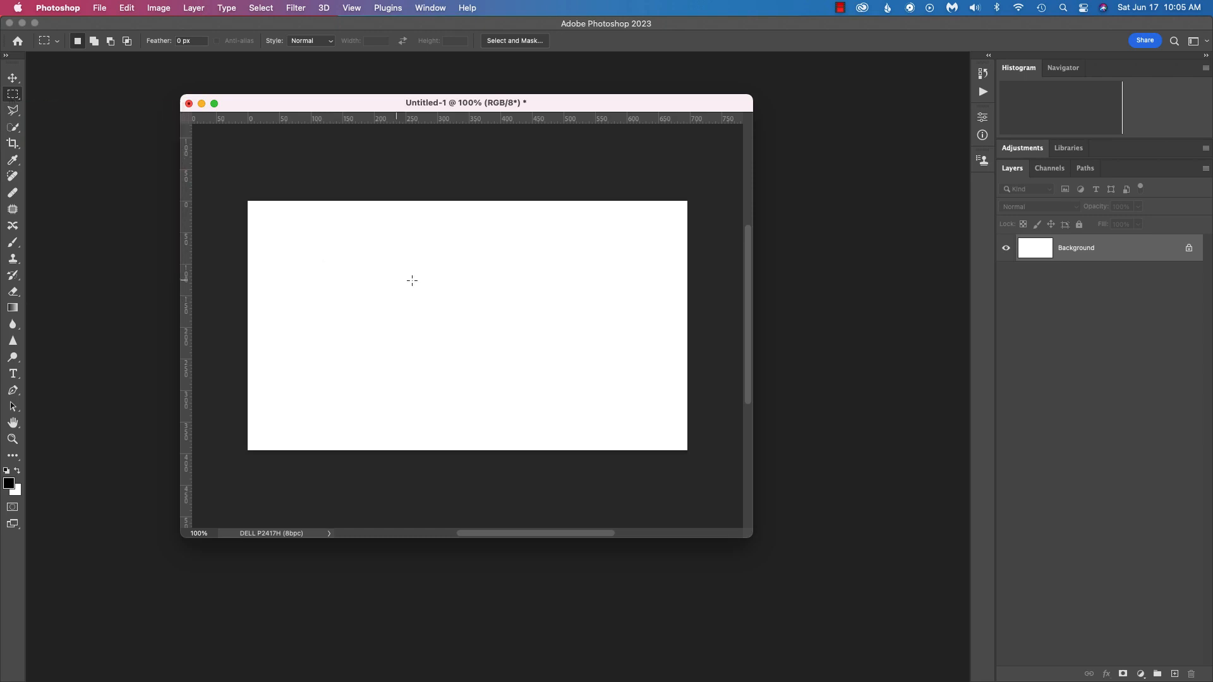
pyautogui.moveTo(268, 222); pyautogui.dragTo(666, 434)
pyautogui.click(268, 11)
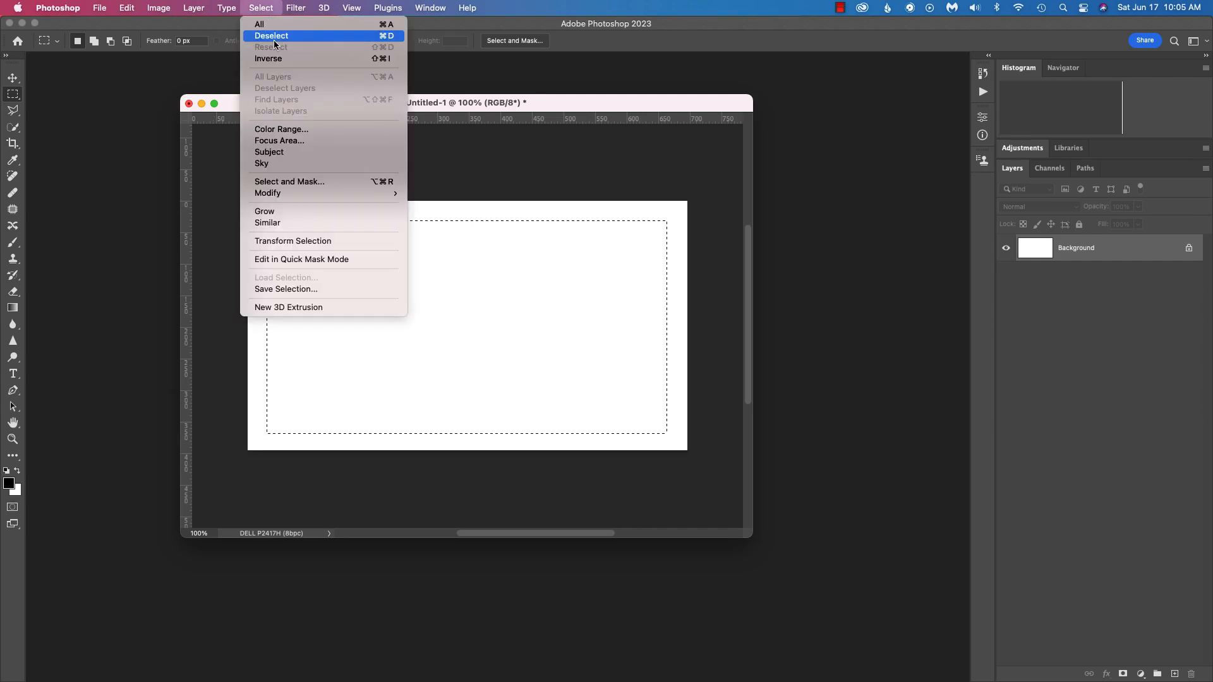
pyautogui.click(274, 39)
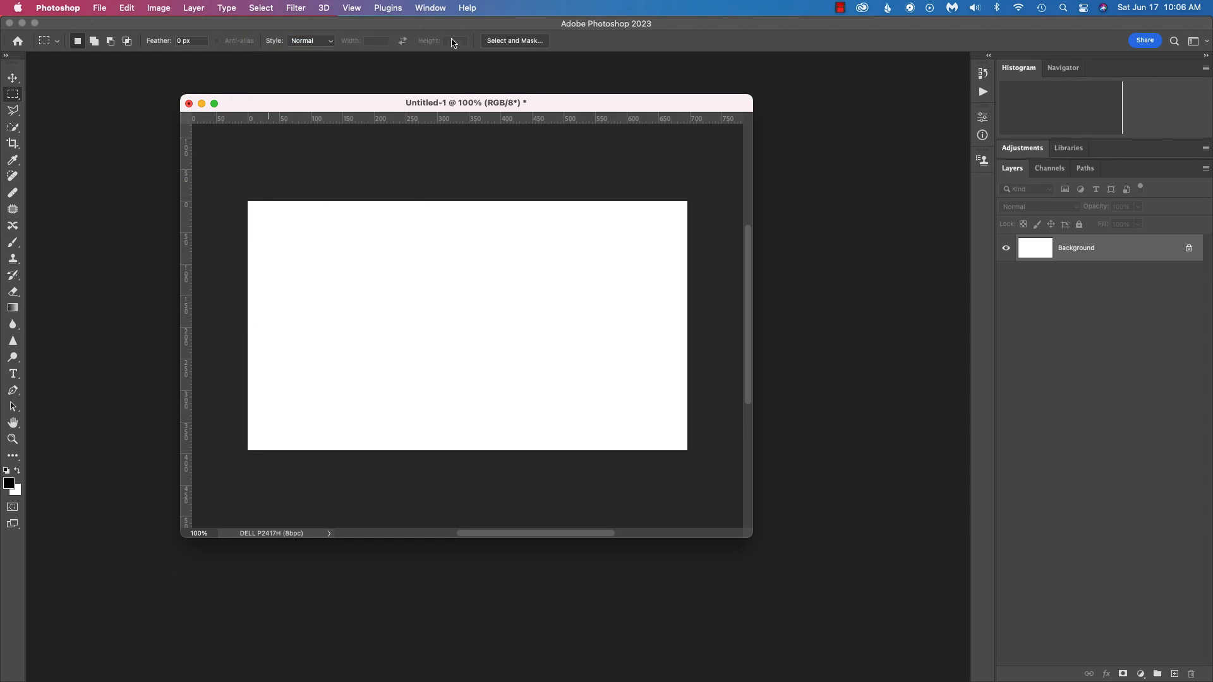
# Set the Rectangular Marquee to Fixed Size with a width of 21 px and a height of 21 px
pyautogui.click(327, 43)
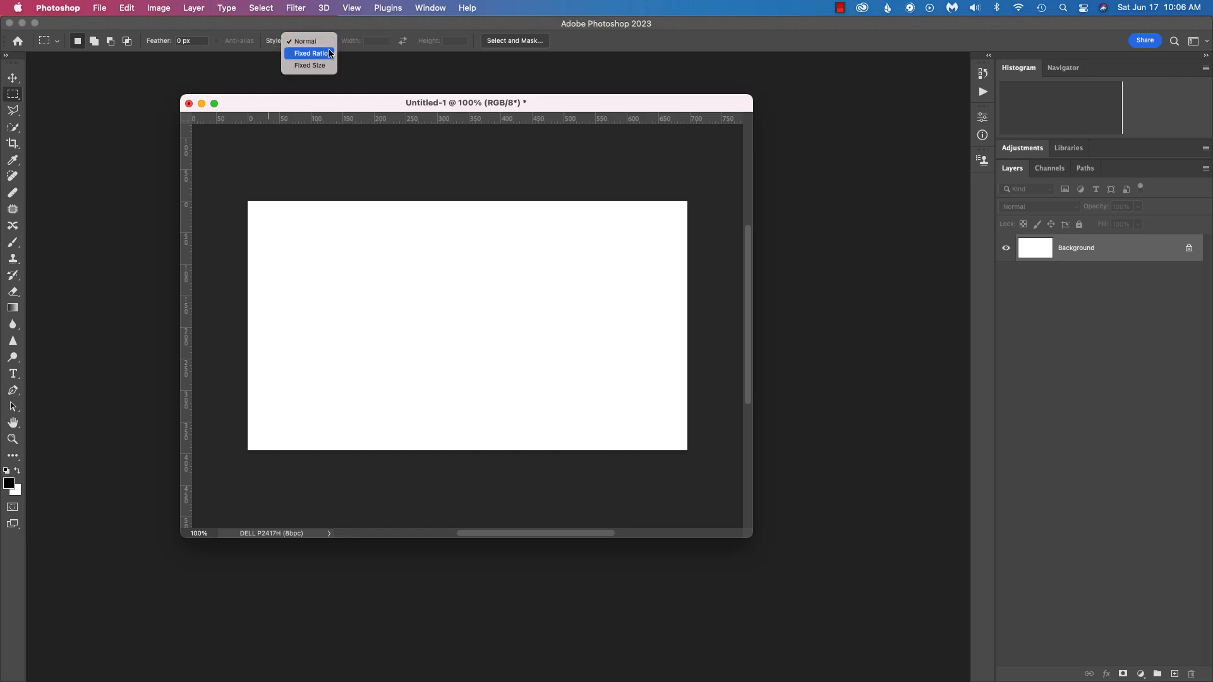
pyautogui.click(328, 66)
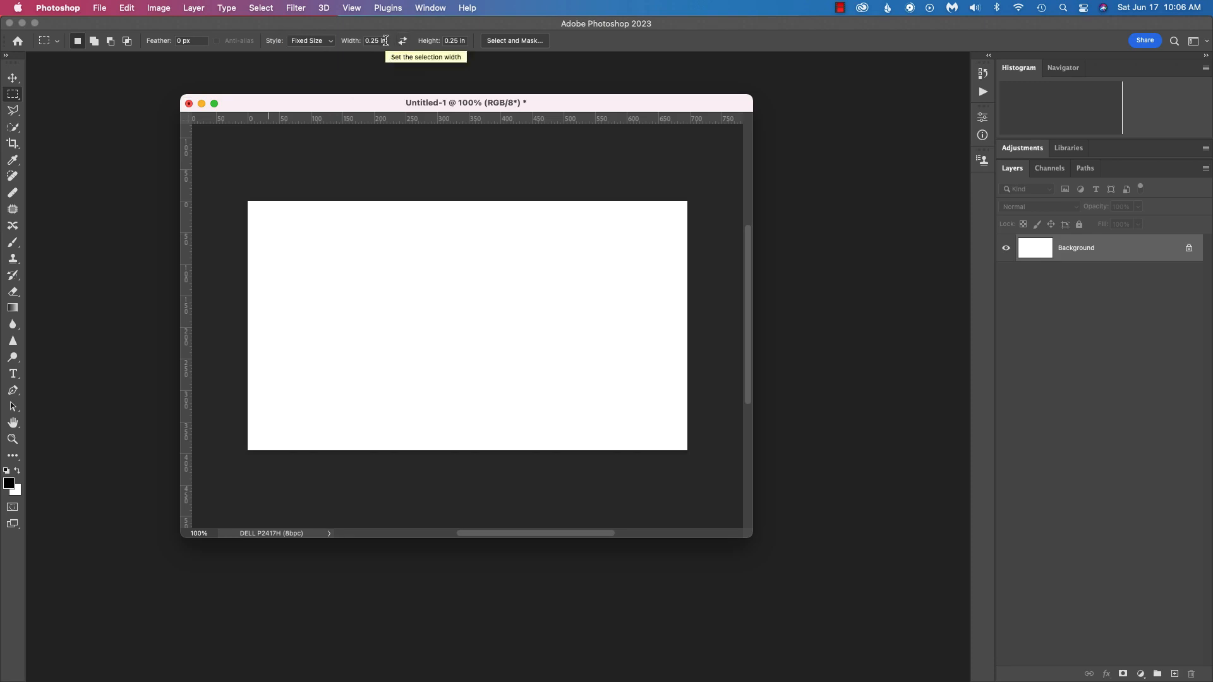
pyautogui.click(383, 41)
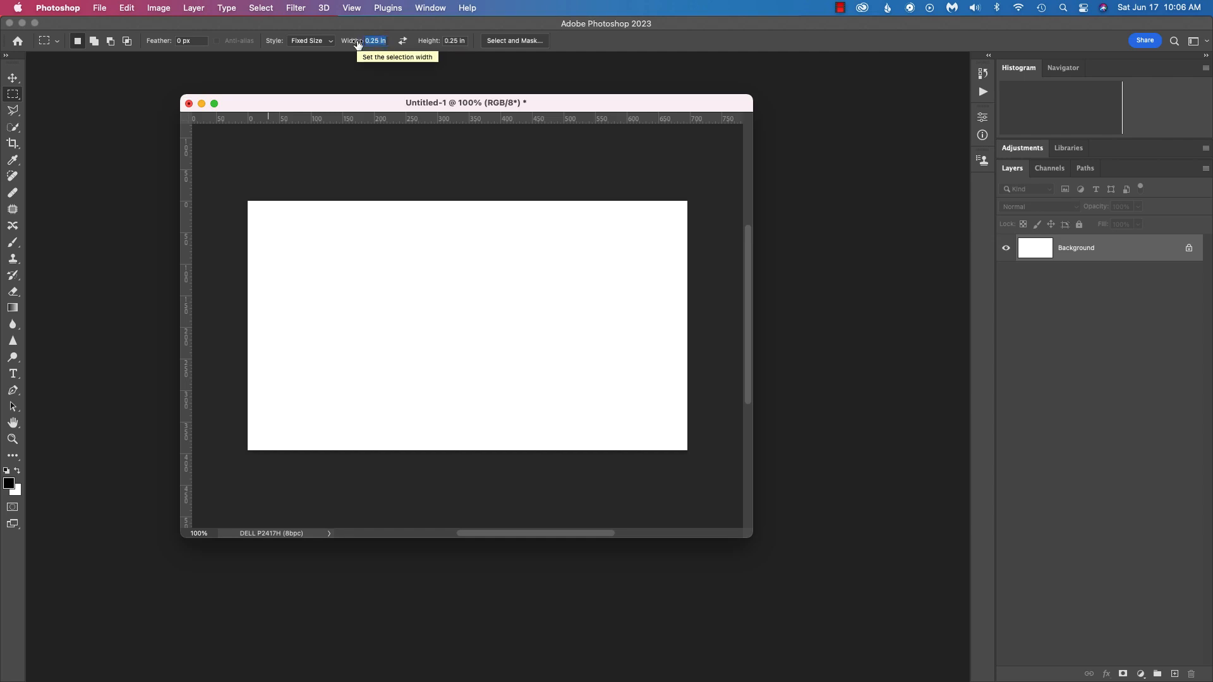
pyautogui.write('21 px')
pyautogui.press('Tab')
pyautogui.write('21')
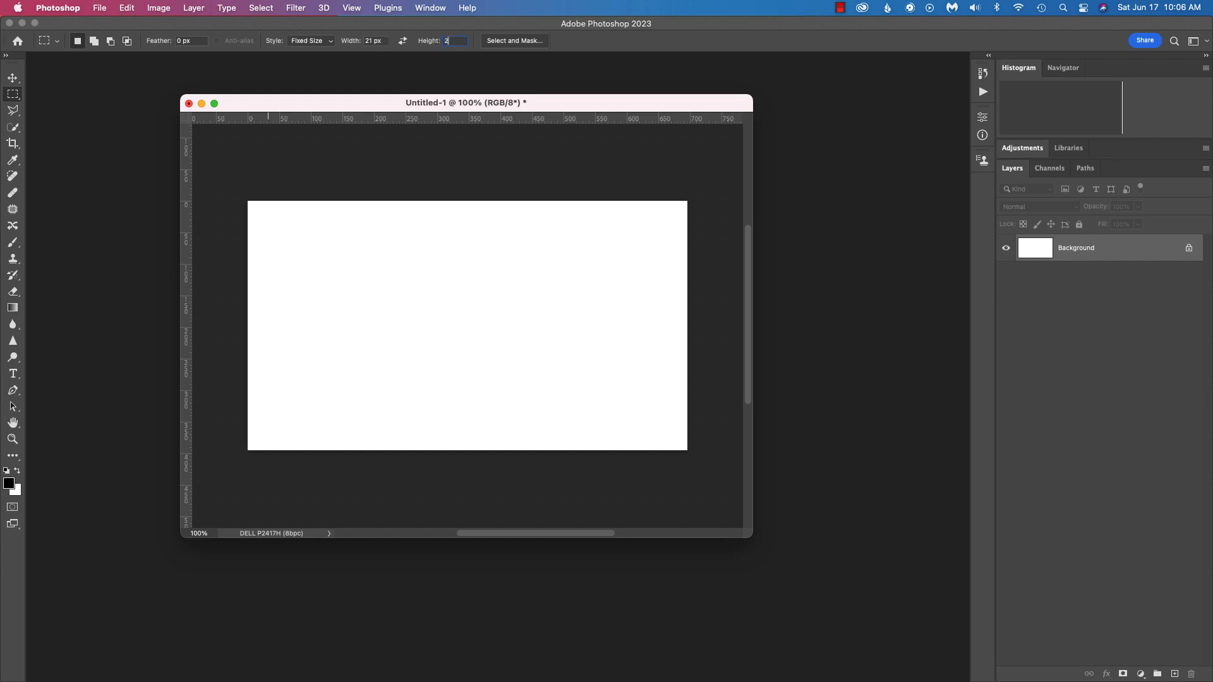
pyautogui.write(' px')
# Add a new layer named "Black Square 1" and place a 21 px square selection in the upper-left part of the canvas
pyautogui.click(1175, 675)
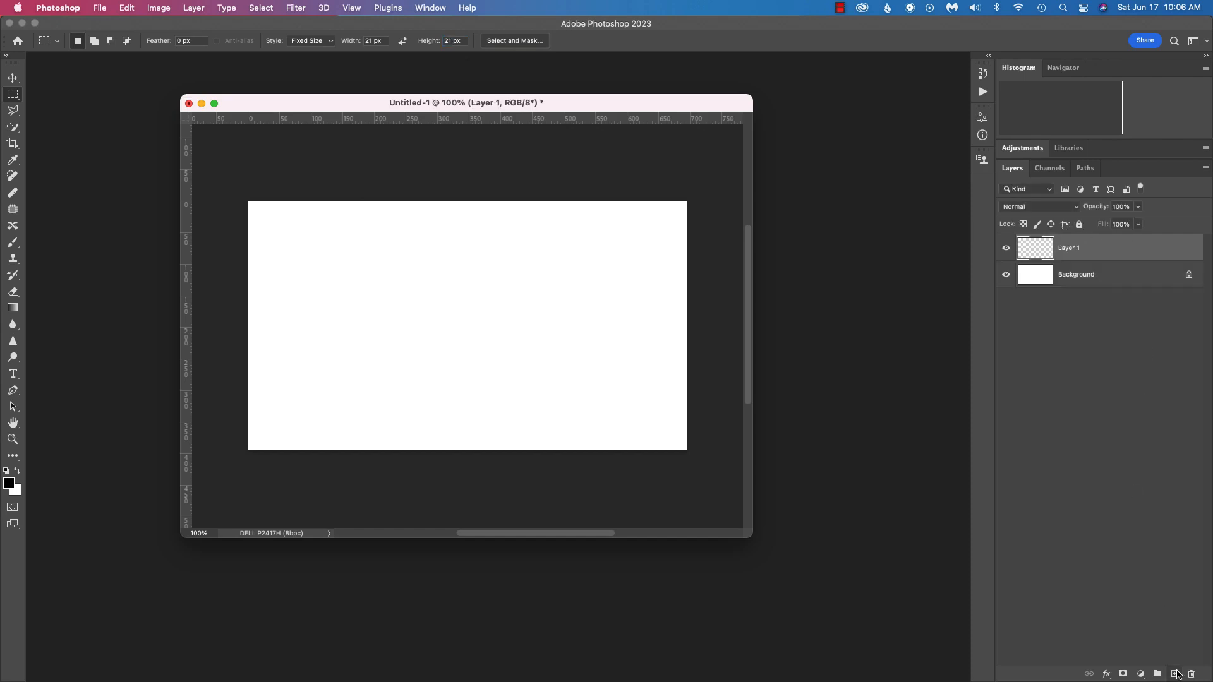
pyautogui.doubleClick(1068, 250)
pyautogui.write('Black Square 1')
pyautogui.press('Return')
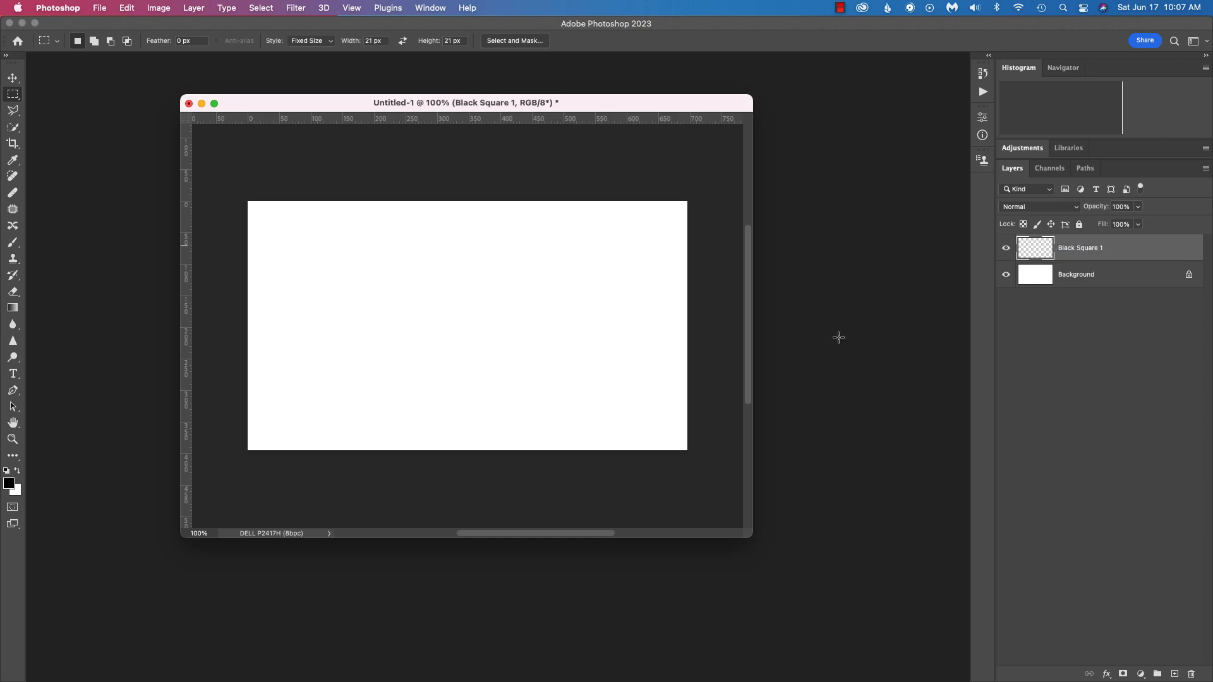
pyautogui.click(352, 277)
pyautogui.hotkey('alt', 'BackSpace')
pyautogui.press('super+z')
pyautogui.hotkey('alt', 'BackSpace')
pyautogui.press('super+z')
# Fill the square selection with the foreground color at Normal mode and 100% opacity, and deselect it
pyautogui.click(126, 8)
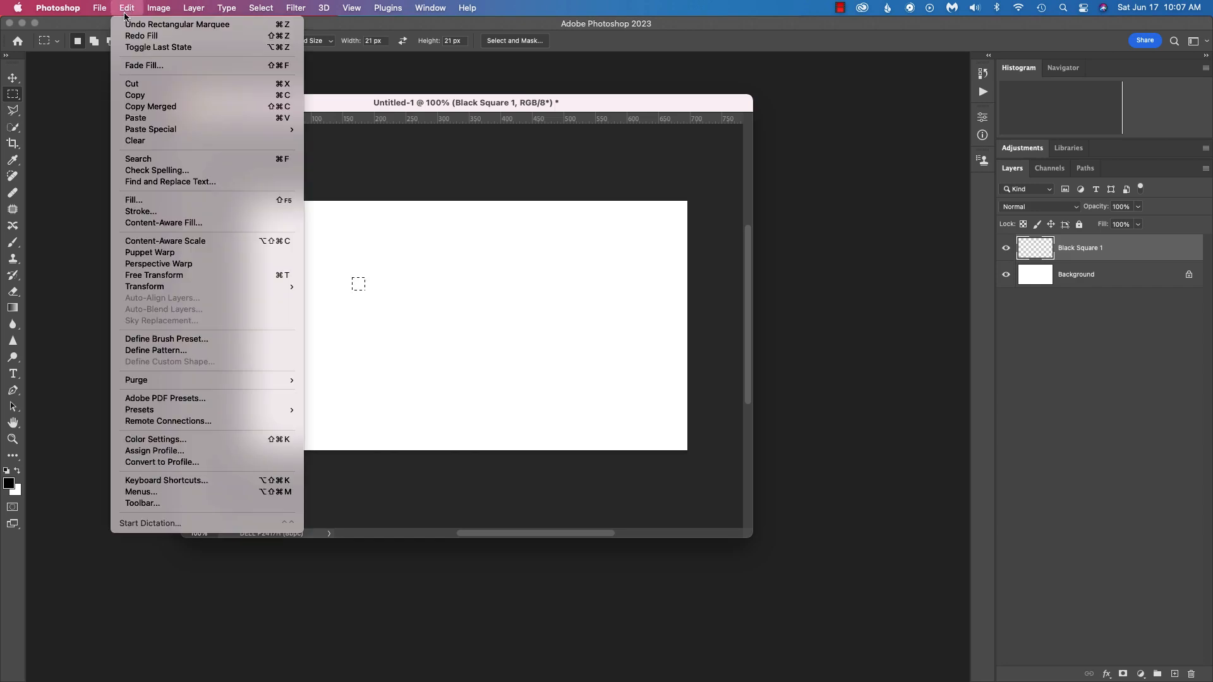
pyautogui.click(133, 201)
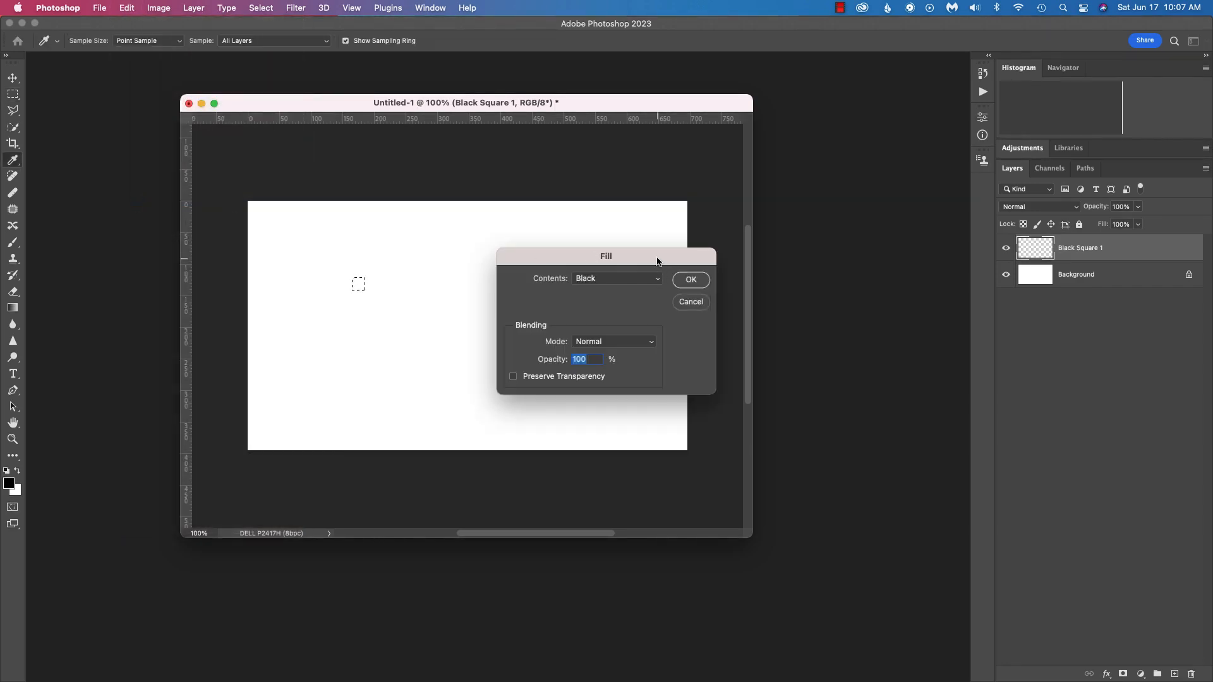
pyautogui.moveTo(657, 261); pyautogui.dragTo(604, 208)
pyautogui.click(603, 229)
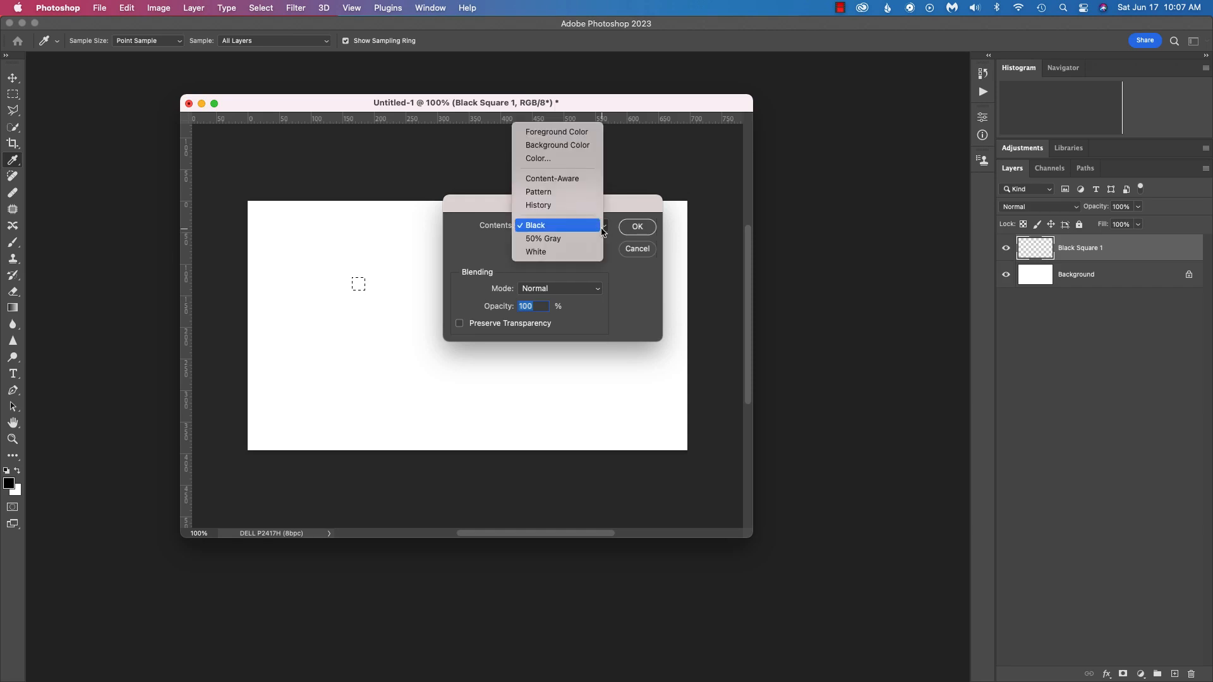
pyautogui.click(563, 134)
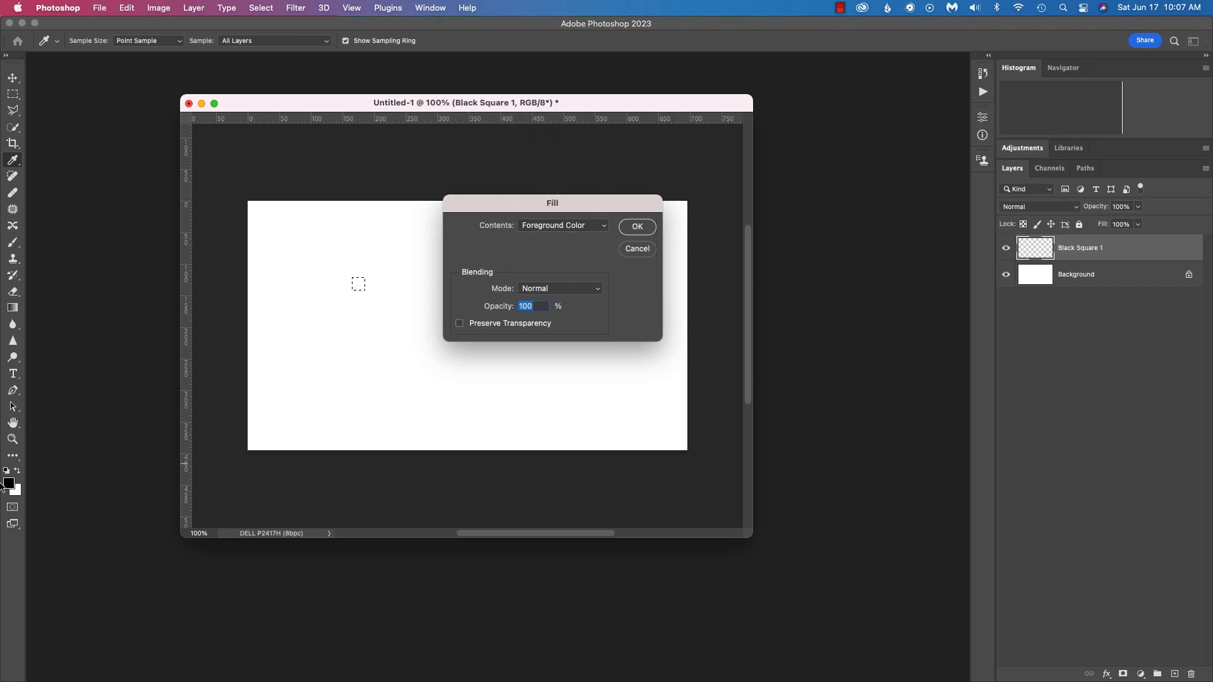
pyautogui.click(619, 227)
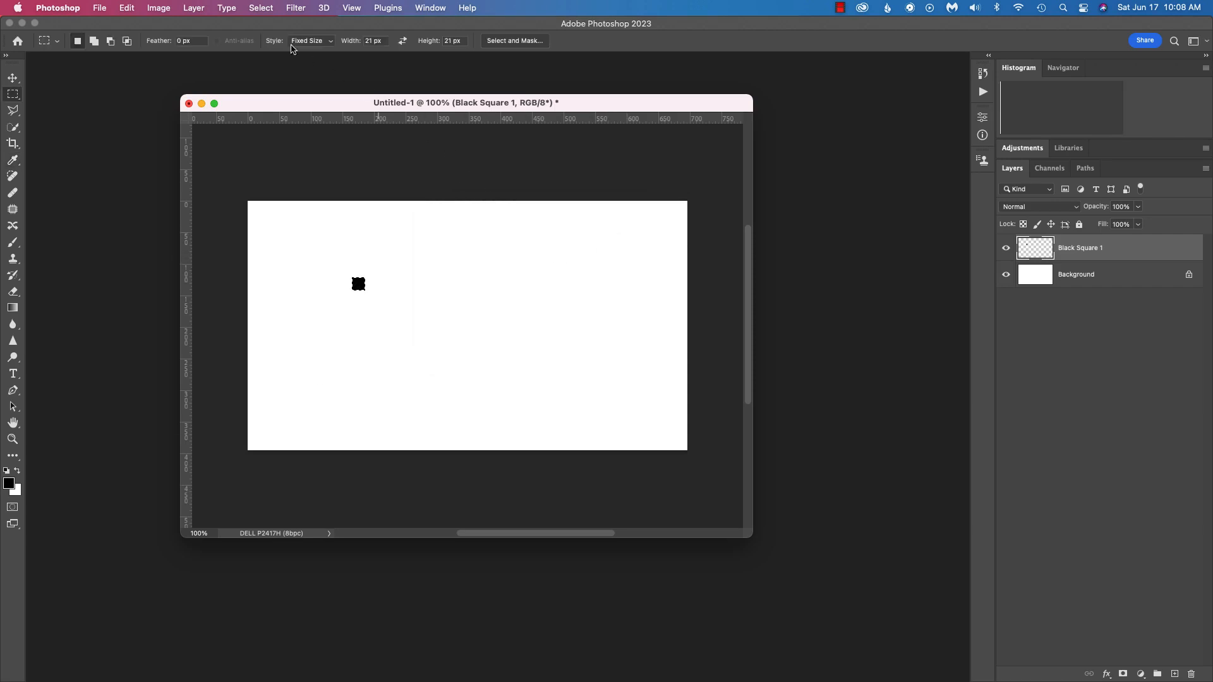
pyautogui.click(257, 8)
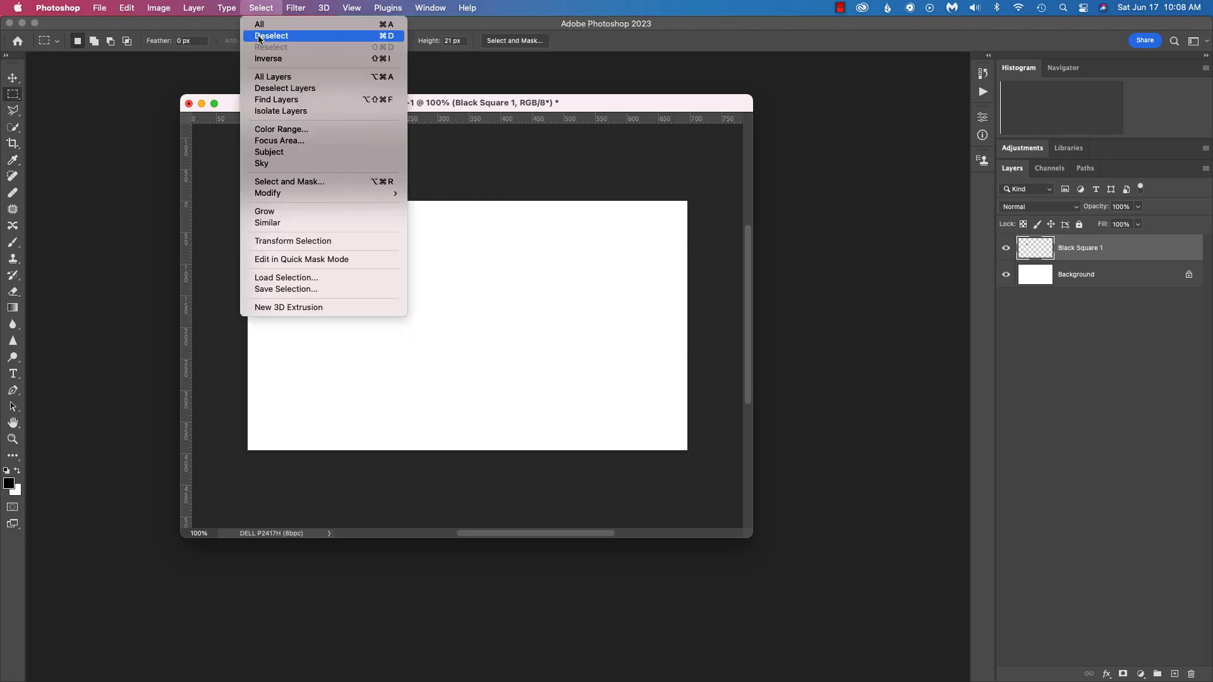
pyautogui.click(260, 37)
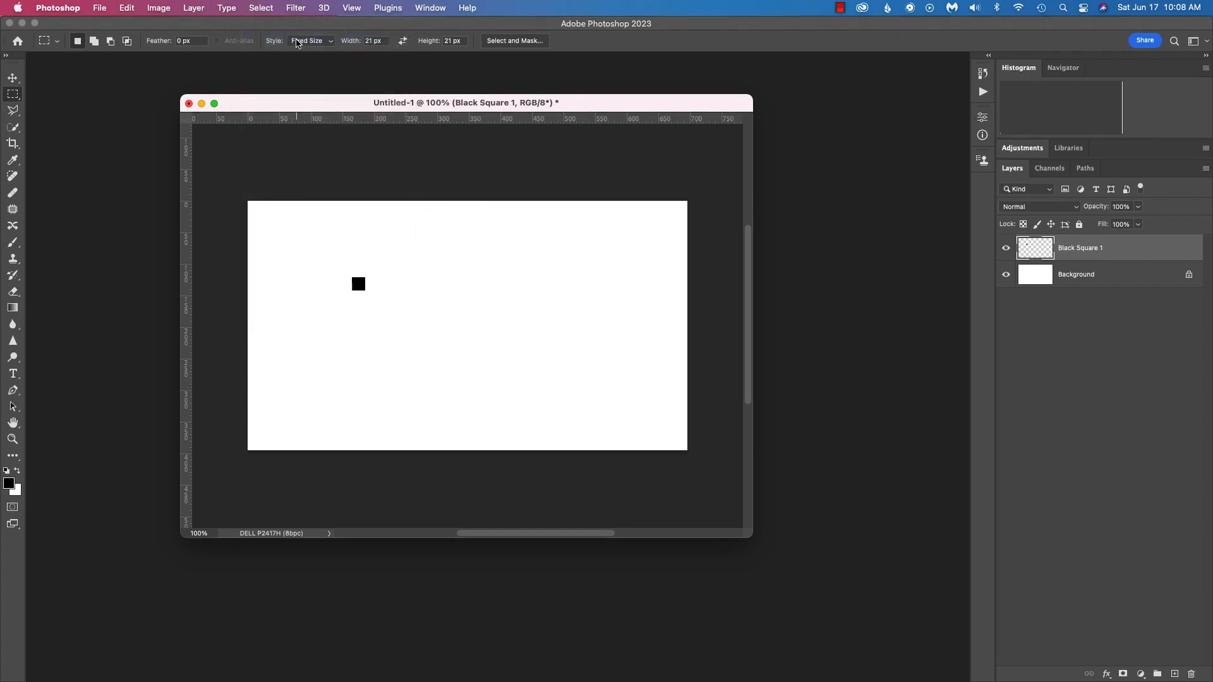
# Align the Black Square 1 layer to the left and top edges of the Background layer
pyautogui.click(14, 80)
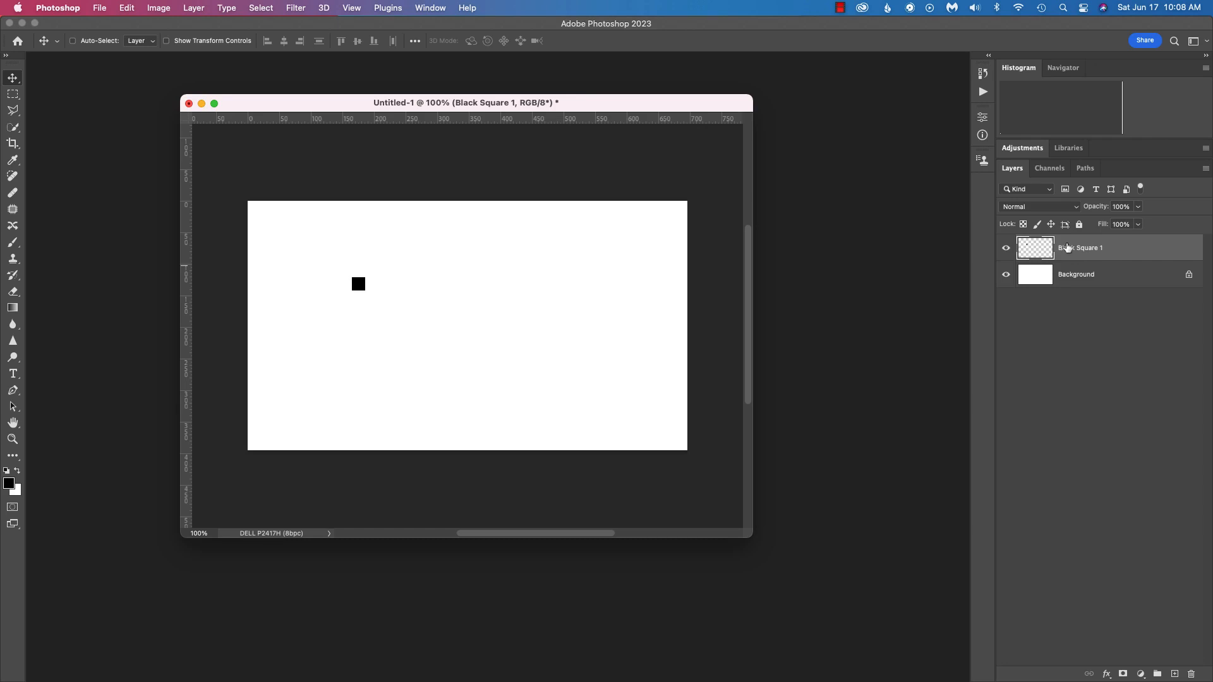
pyautogui.keyDown('shift'); pyautogui.click(1122, 273); pyautogui.keyUp('shift')
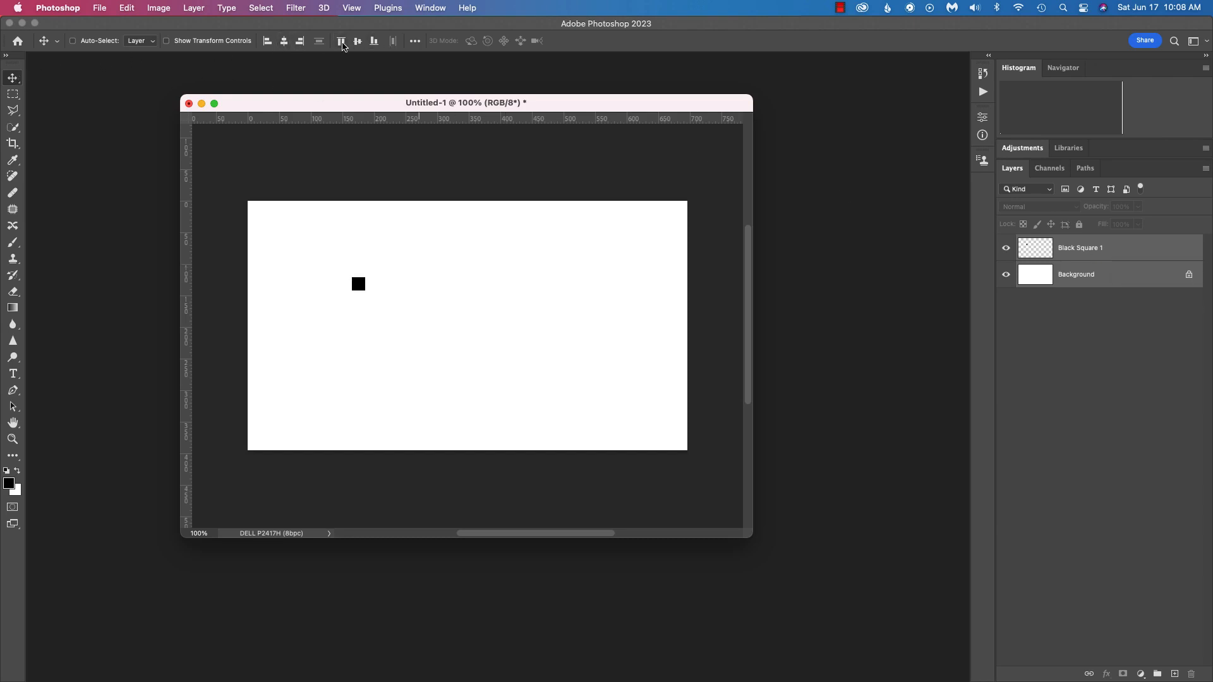
pyautogui.click(268, 44)
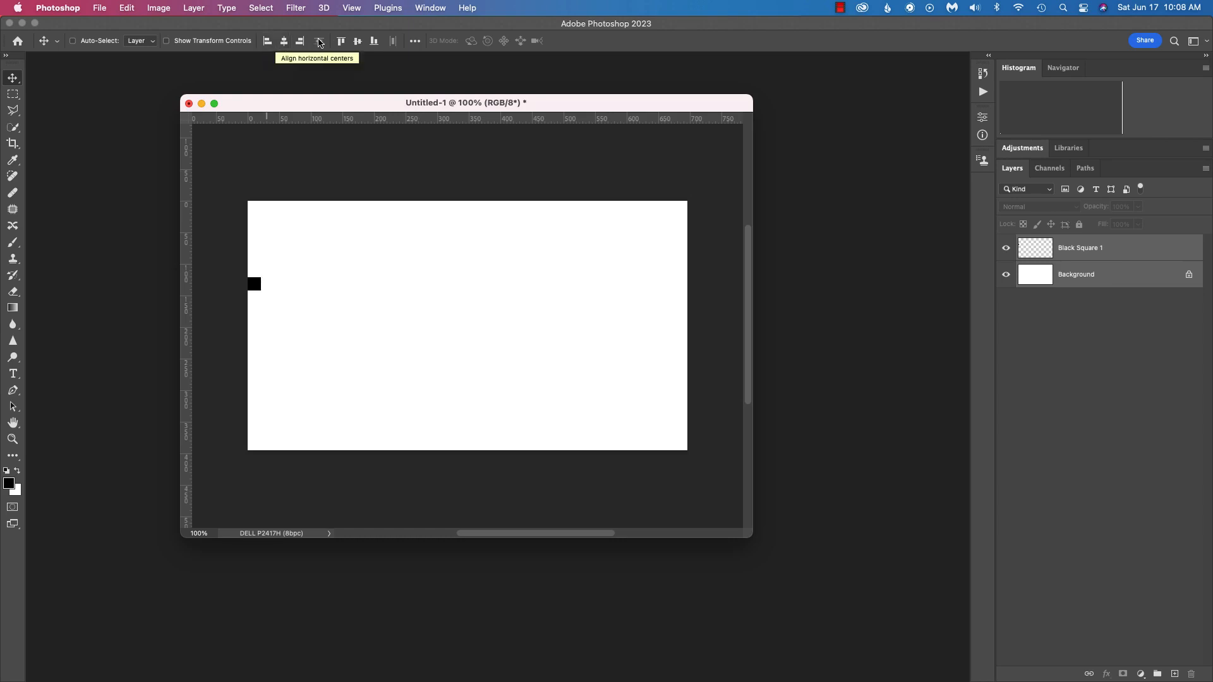
pyautogui.click(340, 42)
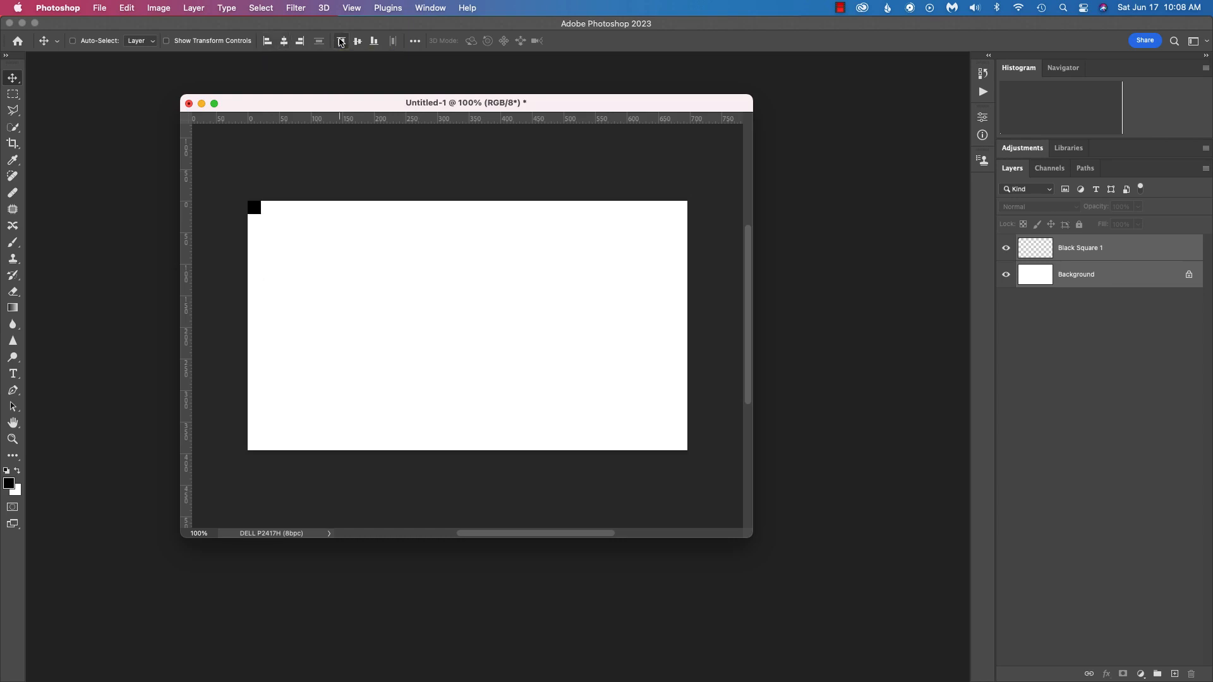
# Duplicate the Black Square 1 layer and align the copy to the right edge of the Background layer
pyautogui.click(1135, 252)
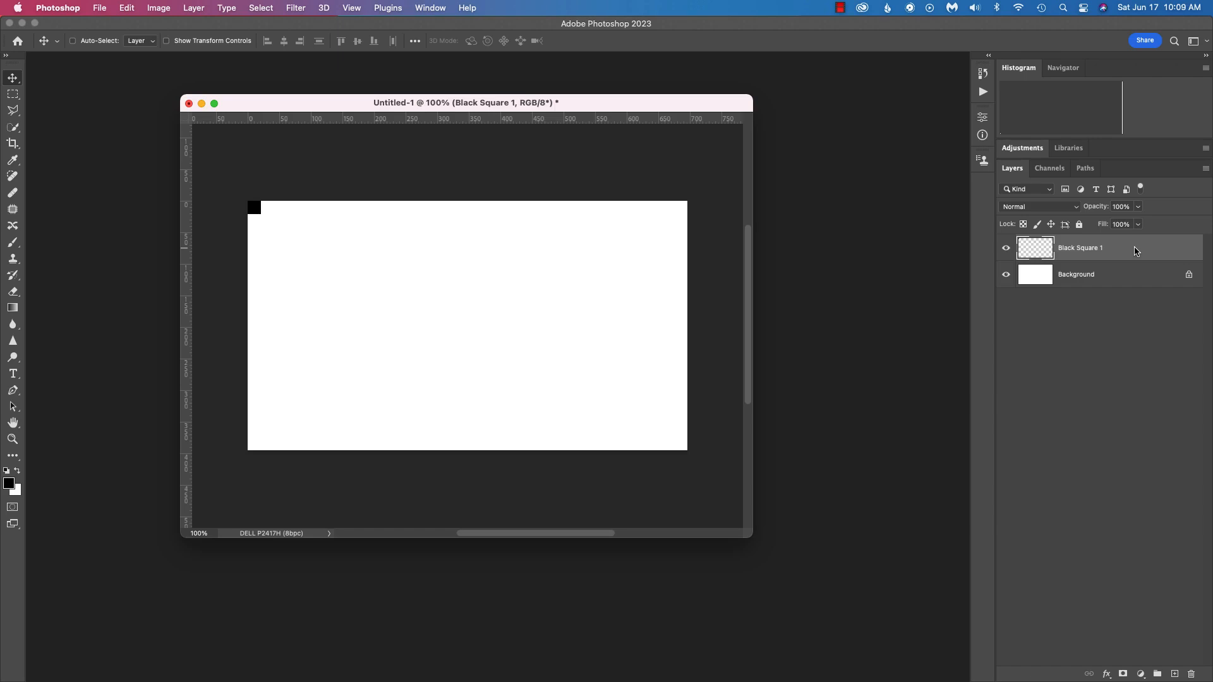
pyautogui.press('super')
pyautogui.press('super+j')
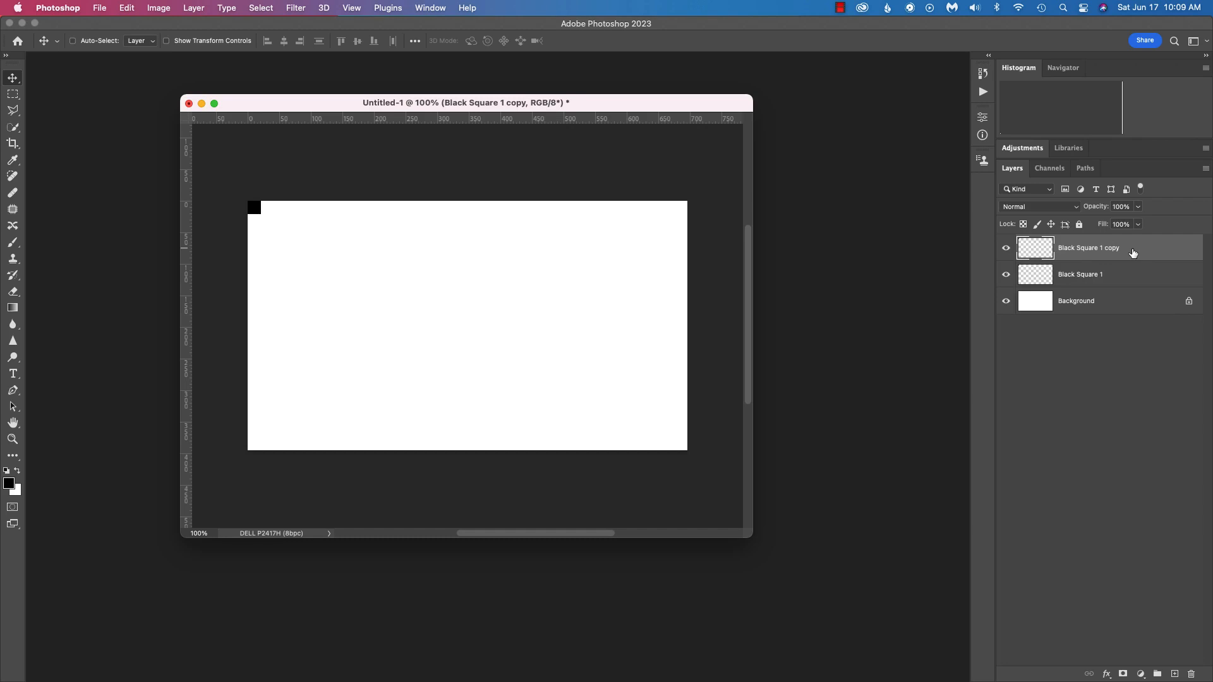
pyautogui.keyDown('super'); pyautogui.click(1124, 301); pyautogui.keyUp('super')
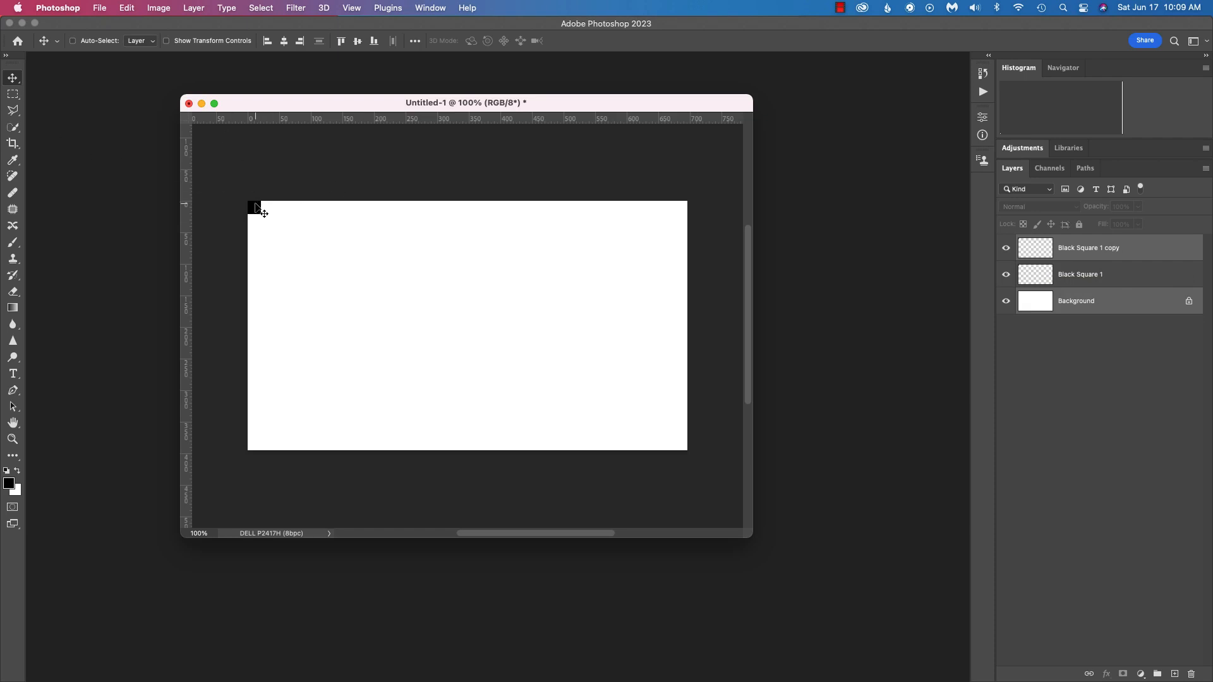
pyautogui.click(303, 42)
# Duplicate the top-right corner square and align the new copy to the bottom edge of the Background layer
pyautogui.click(1143, 249)
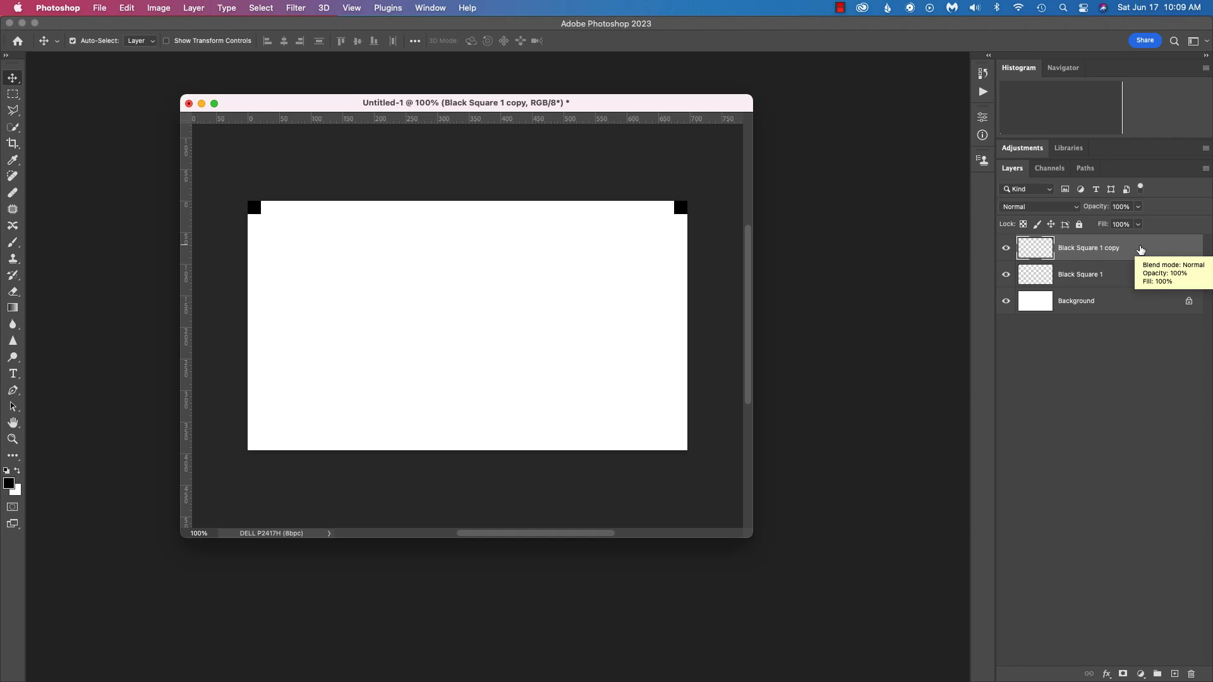
pyautogui.press('super+j')
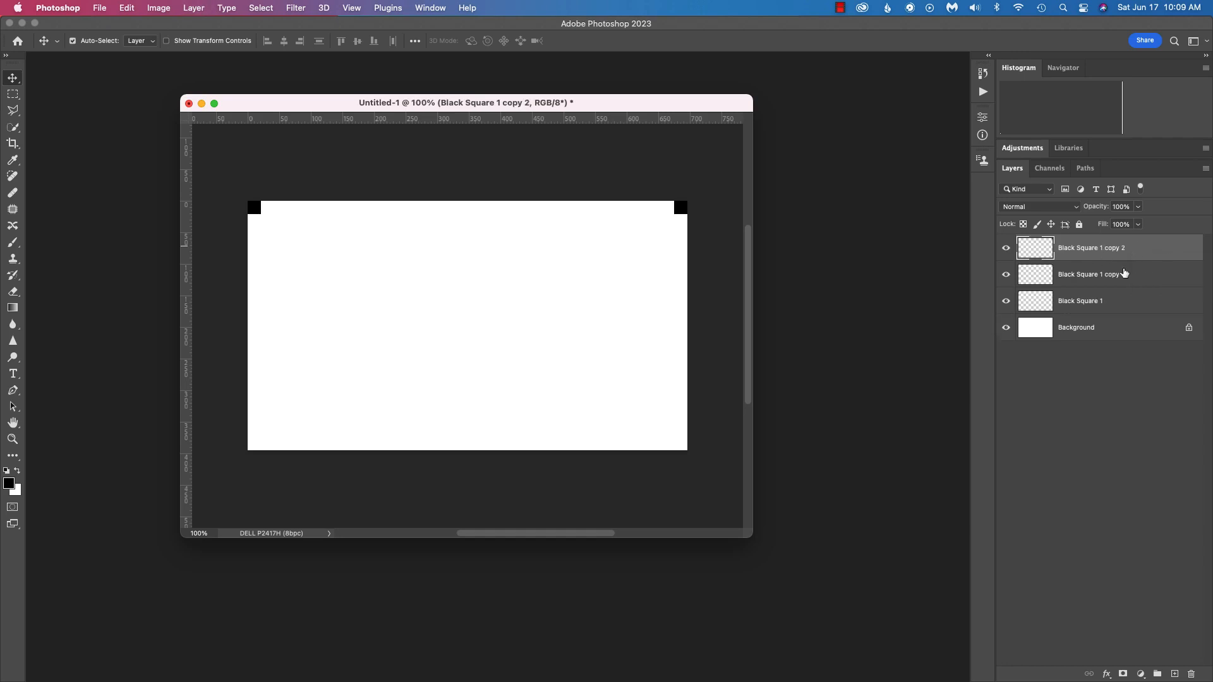
pyautogui.keyDown('super'); pyautogui.click(1123, 327); pyautogui.keyUp('super')
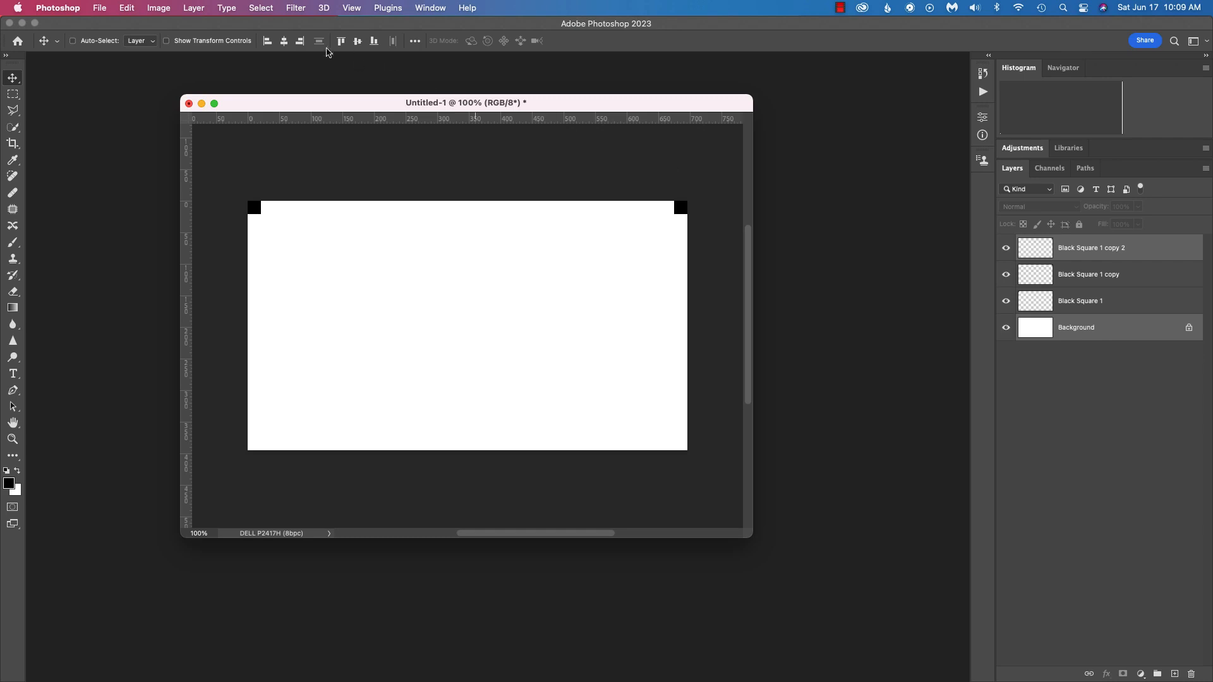
pyautogui.click(374, 42)
# Duplicate the bottom-right corner square, align the new copy to the Background's left edge, and select only the Background layer
pyautogui.click(1155, 250)
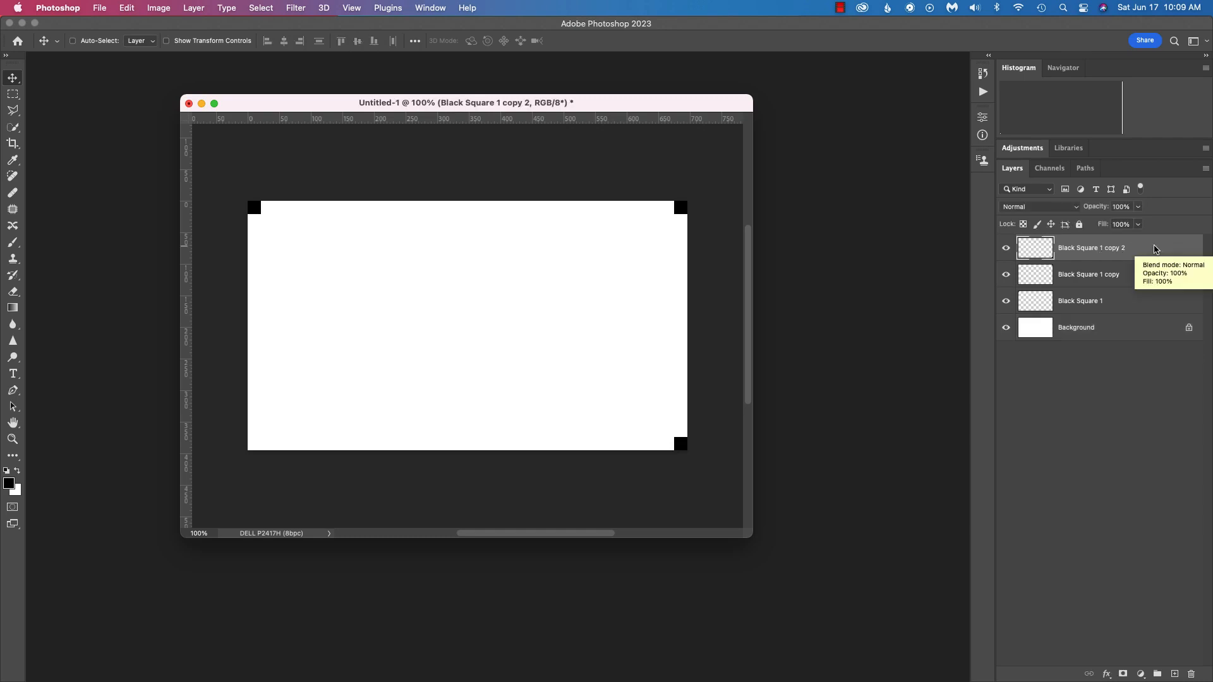
pyautogui.press('super')
pyautogui.press('super+j')
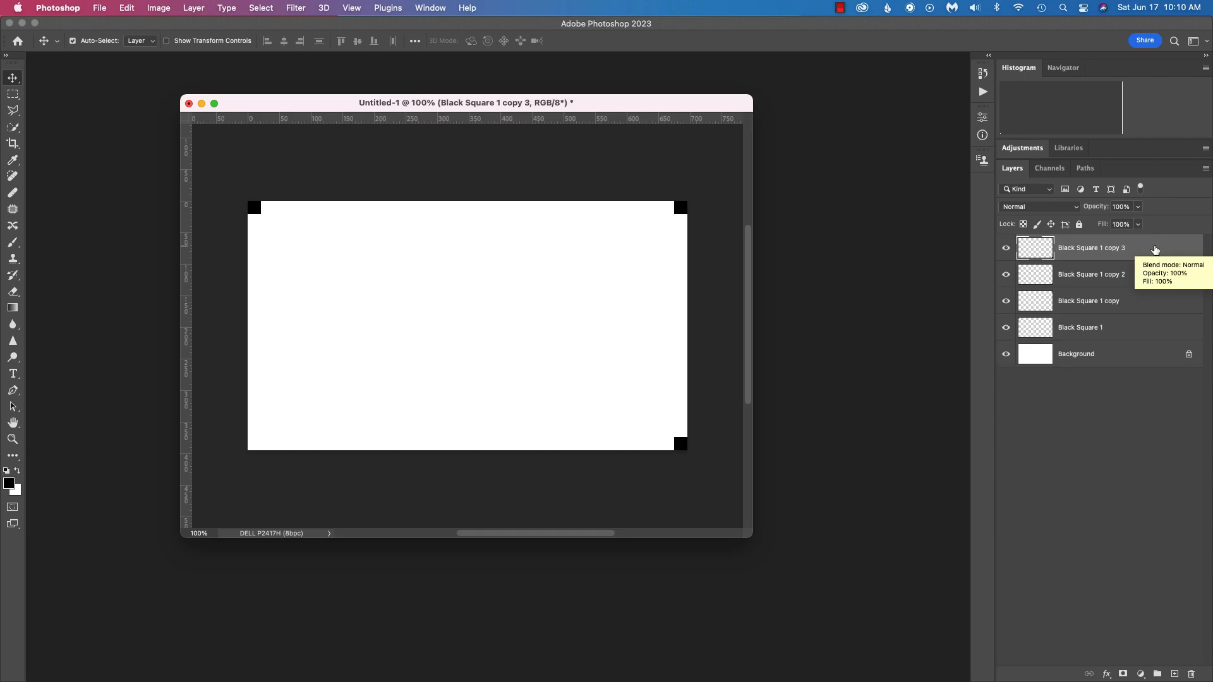
pyautogui.keyDown('super'); pyautogui.click(1106, 357); pyautogui.keyUp('super')
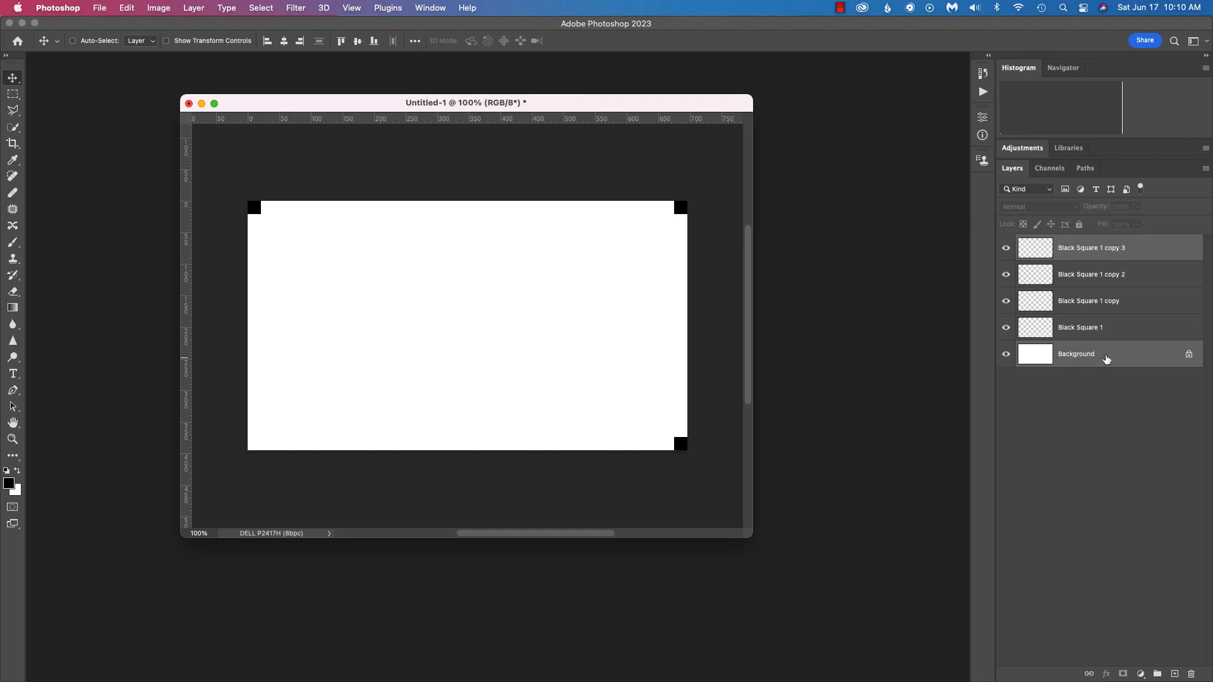
pyautogui.click(268, 43)
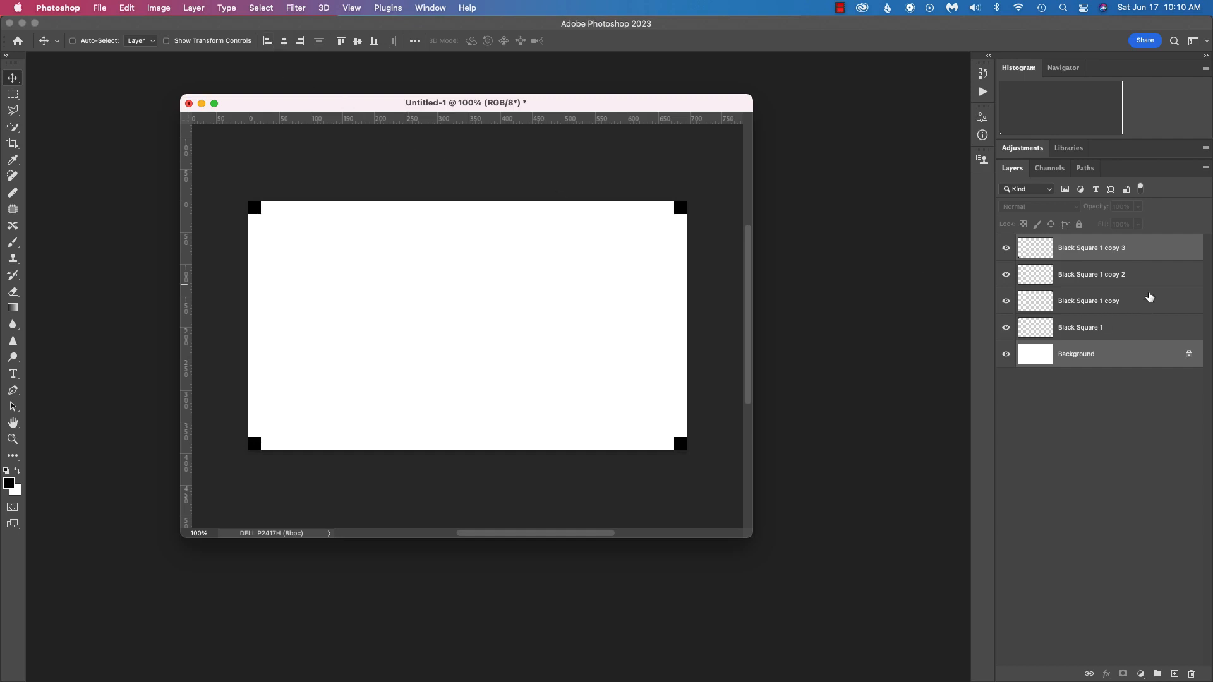
pyautogui.click(1156, 356)
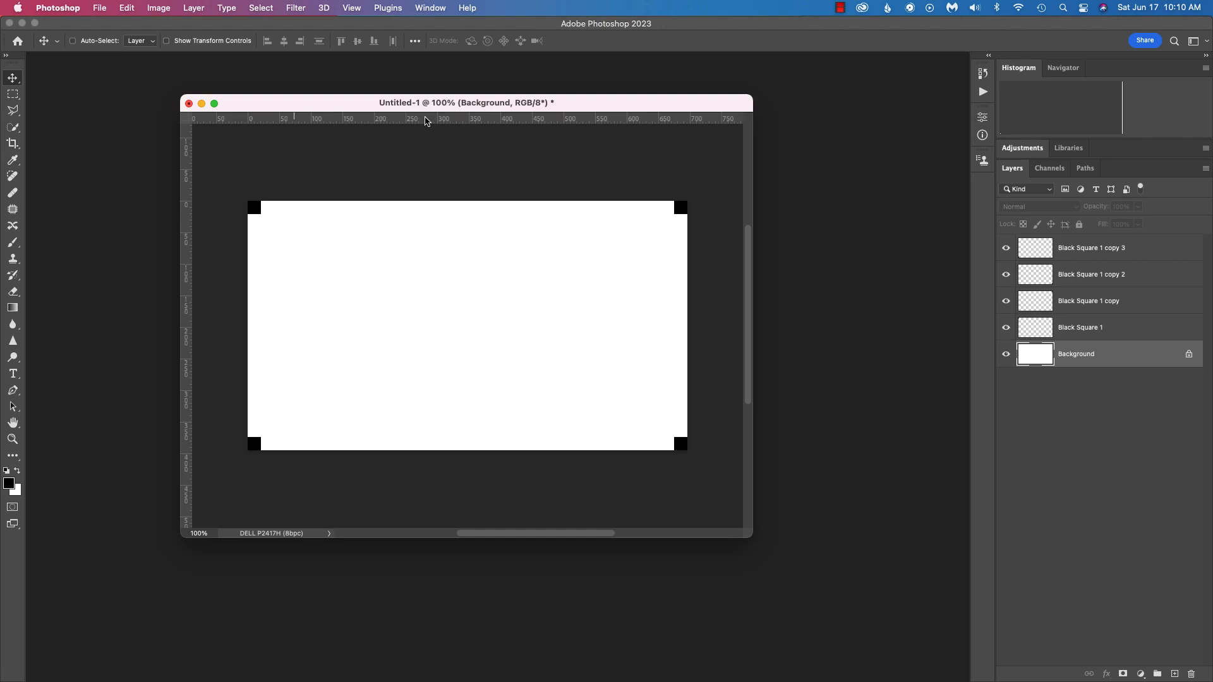
# Place two horizontal and two vertical guides along the inner edges of the four black corner squares
pyautogui.moveTo(426, 121); pyautogui.dragTo(428, 214)
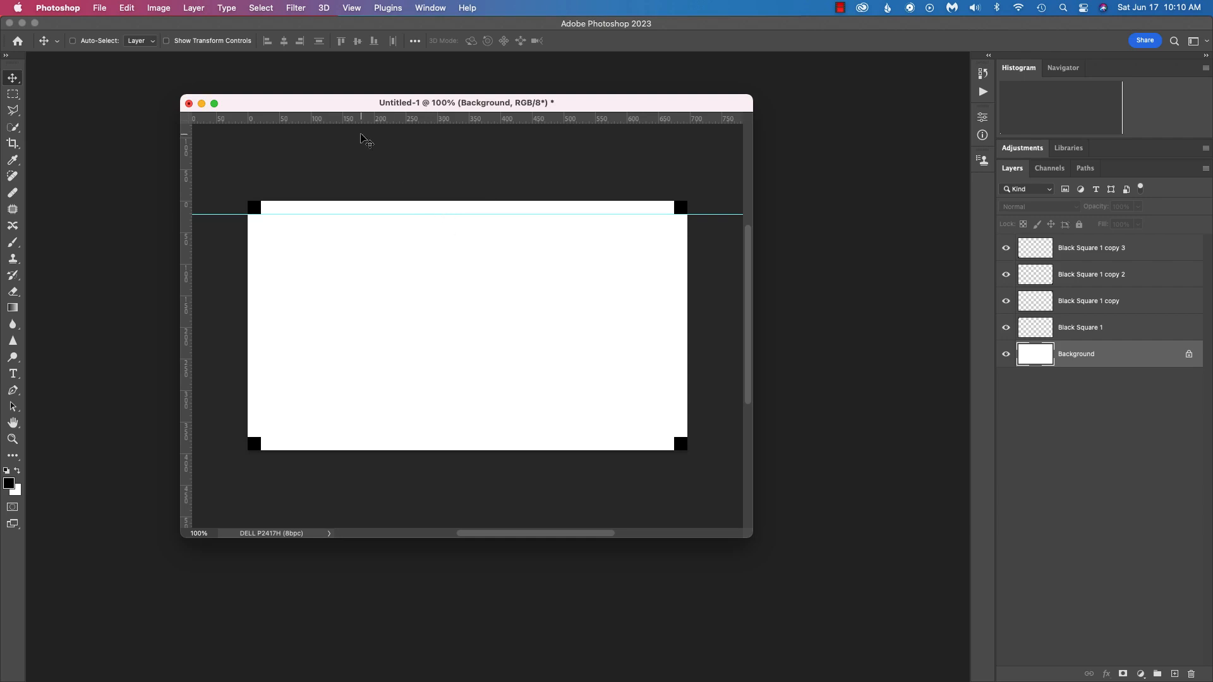
pyautogui.moveTo(392, 121); pyautogui.dragTo(427, 437)
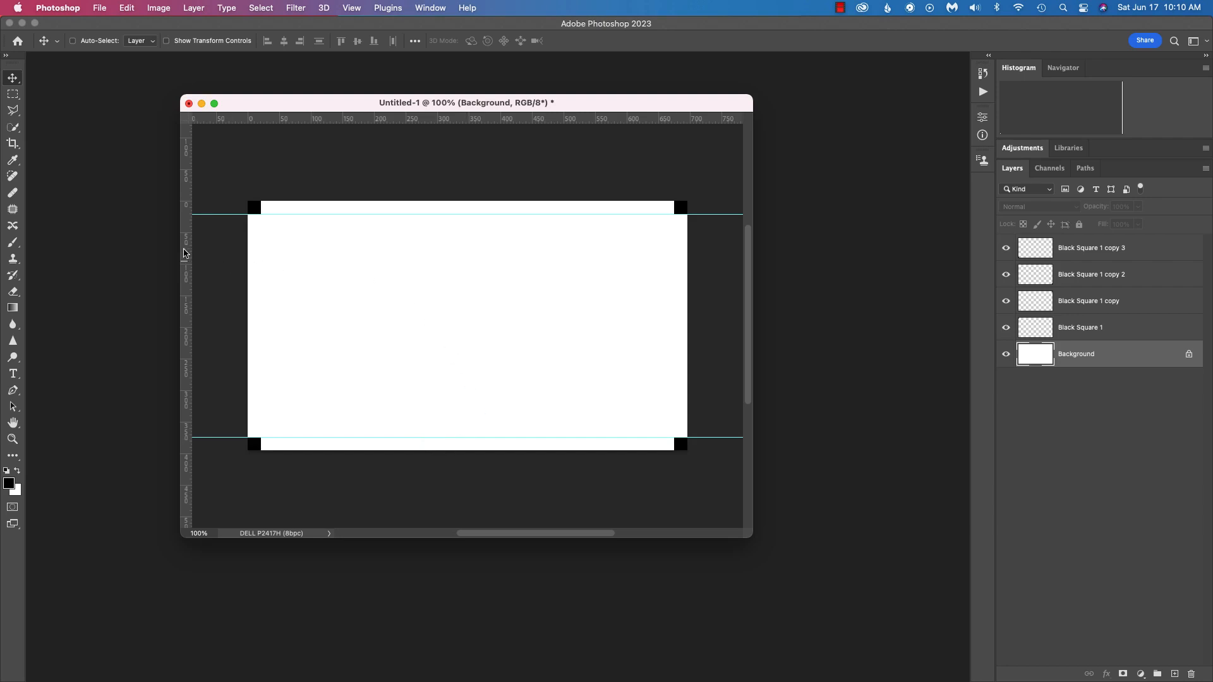
pyautogui.moveTo(188, 284); pyautogui.dragTo(674, 331)
pyautogui.moveTo(187, 288); pyautogui.dragTo(261, 293)
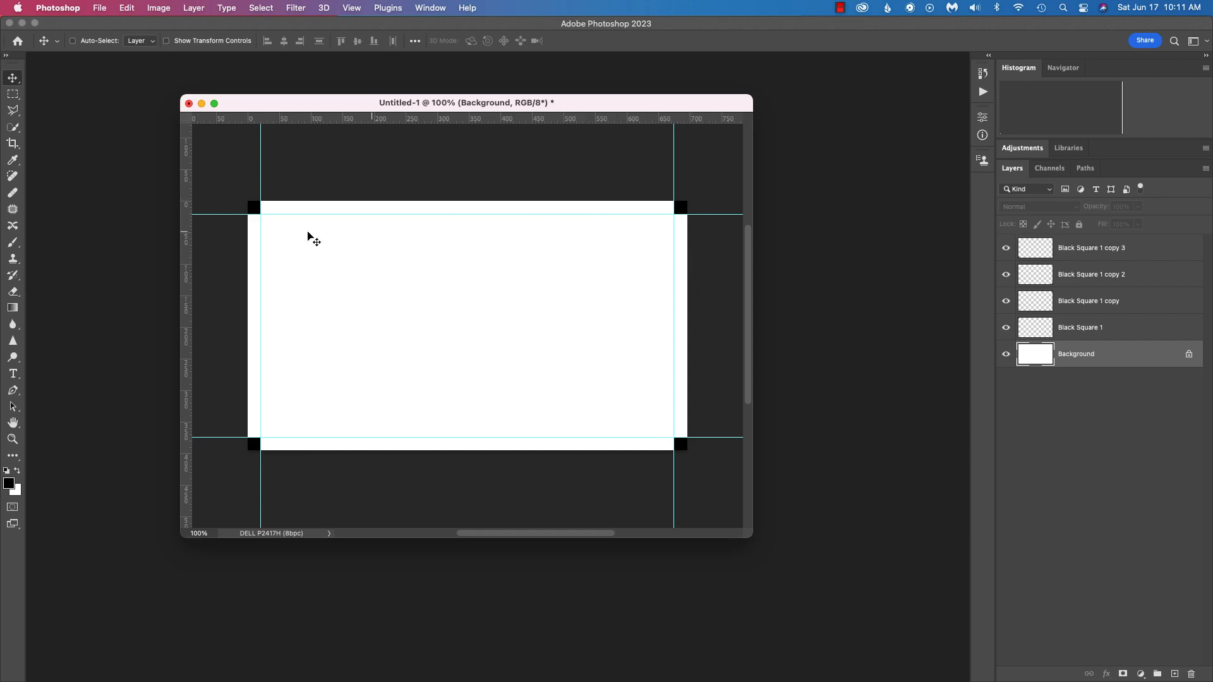
# Delete the Black Square 1 layer and its three copies, keeping only the Background layer
pyautogui.click(1132, 329)
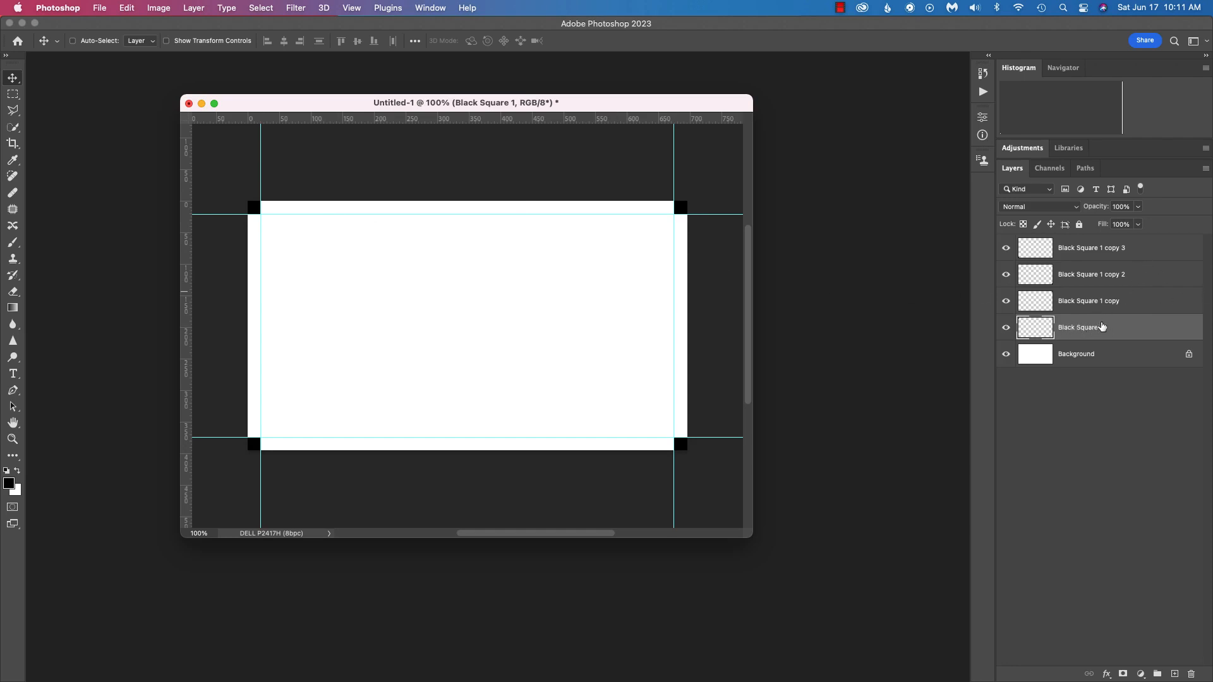
pyautogui.keyDown('shift'); pyautogui.click(1149, 255); pyautogui.keyUp('shift')
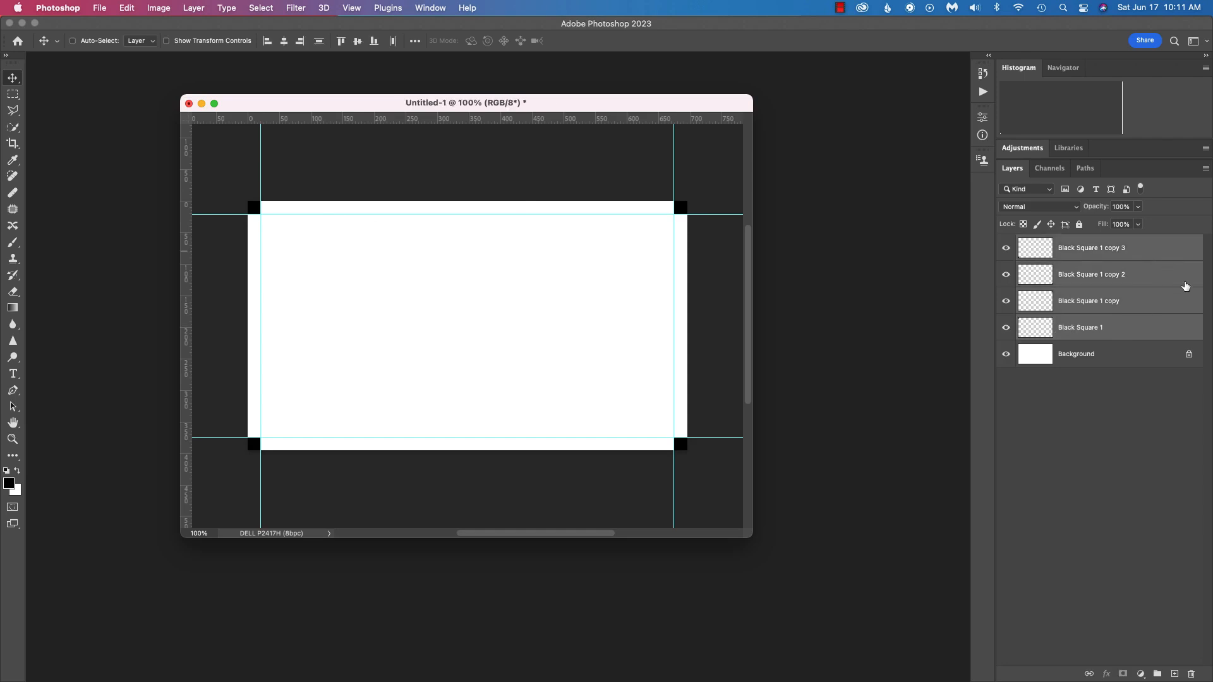
pyautogui.moveTo(1158, 328); pyautogui.dragTo(1191, 674)
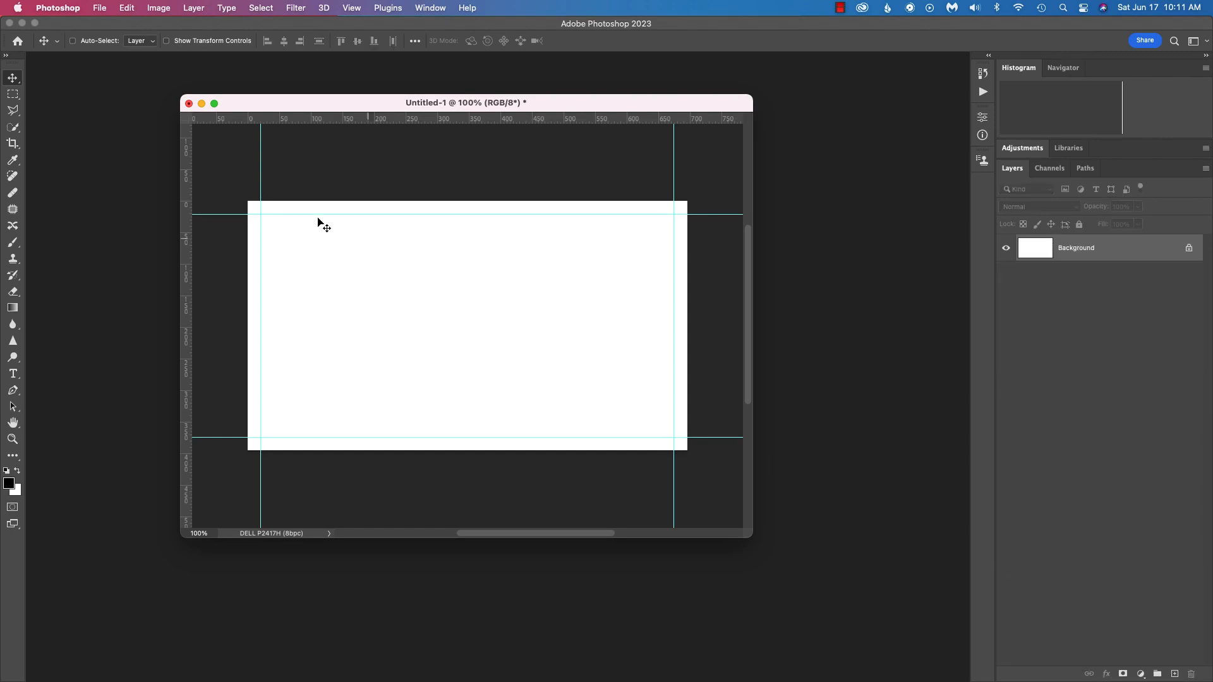
# Select the area enclosed by the four guides with a Normal-style rectangular marquee and copy it to a new layer
pyautogui.click(14, 95)
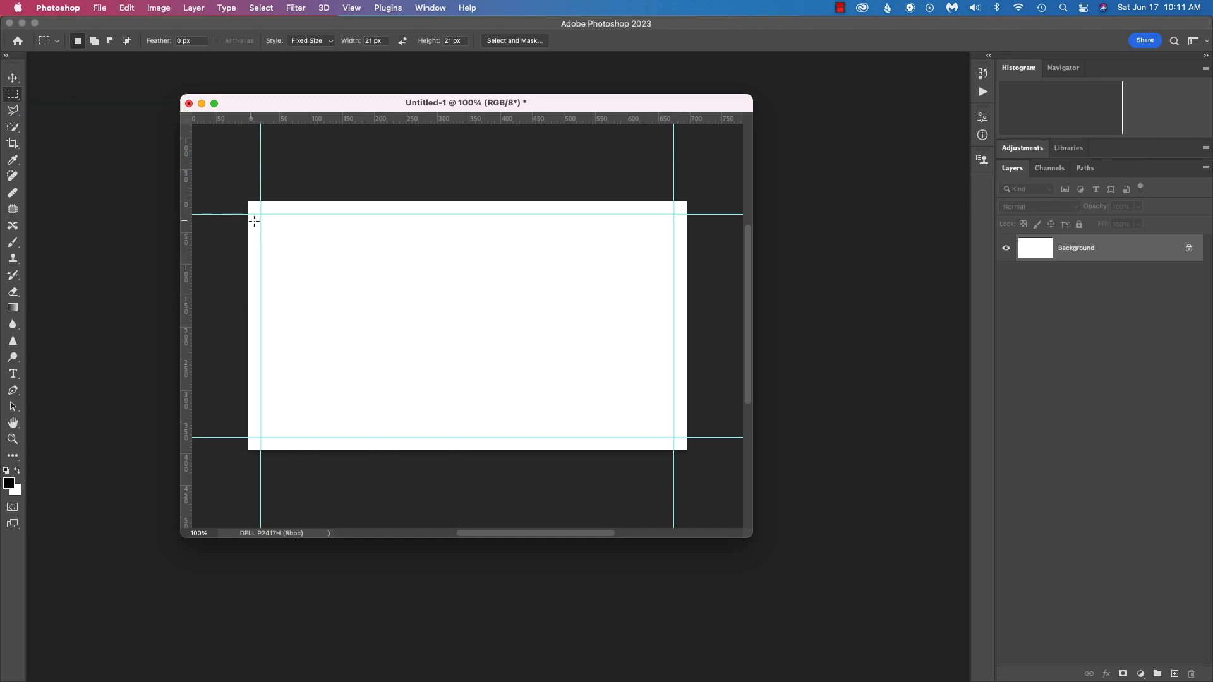
pyautogui.moveTo(260, 215); pyautogui.dragTo(415, 319)
pyautogui.press('super+d')
pyautogui.click(322, 41)
pyautogui.click(306, 17)
pyautogui.moveTo(263, 215); pyautogui.dragTo(680, 438)
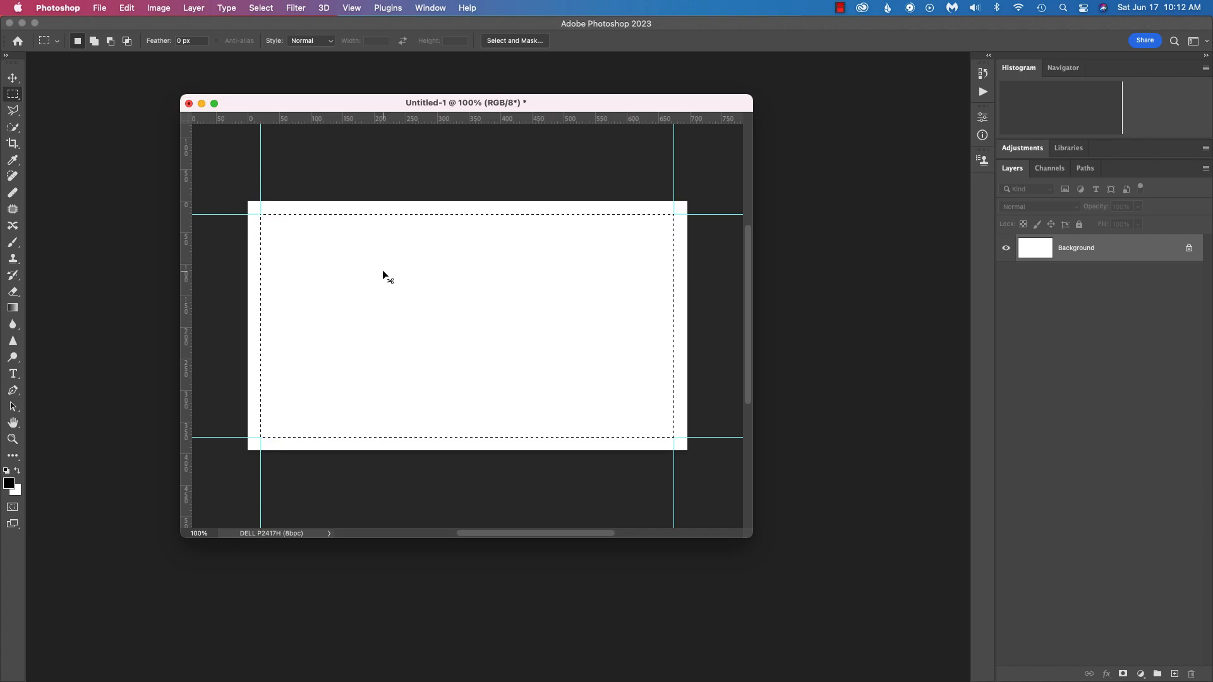
pyautogui.press('super+j')
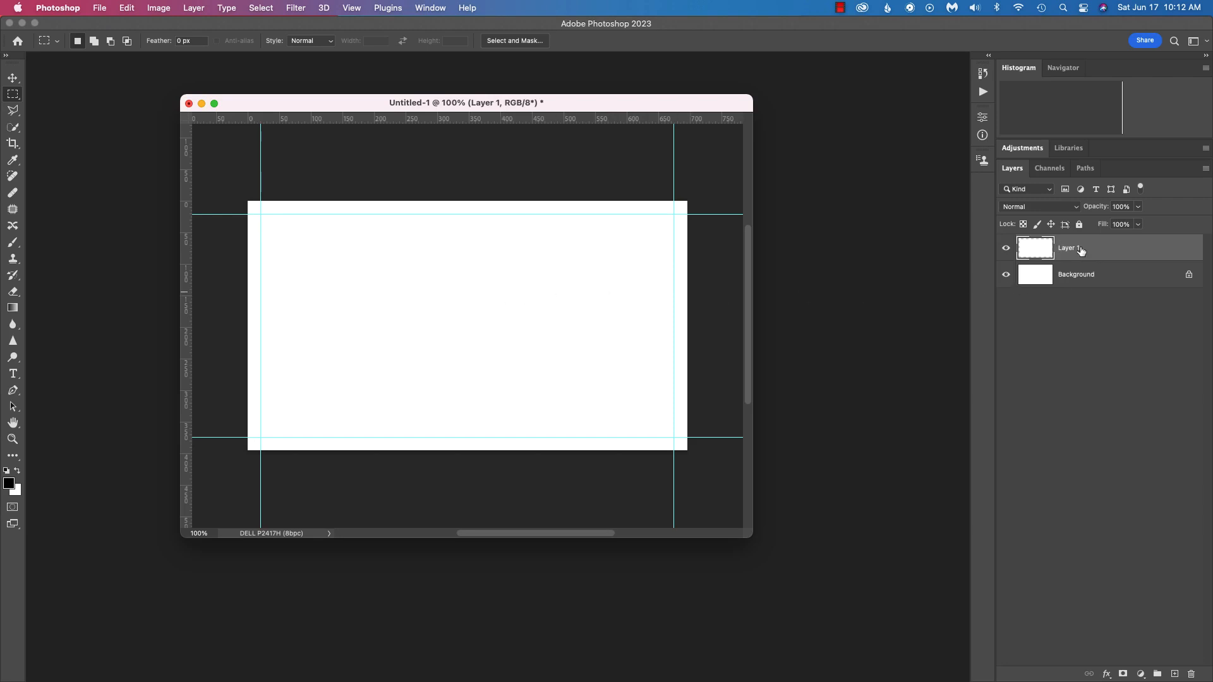
# Check the copied layer by briefly hiding the Background layer, and hide the guides
pyautogui.click(1006, 275)
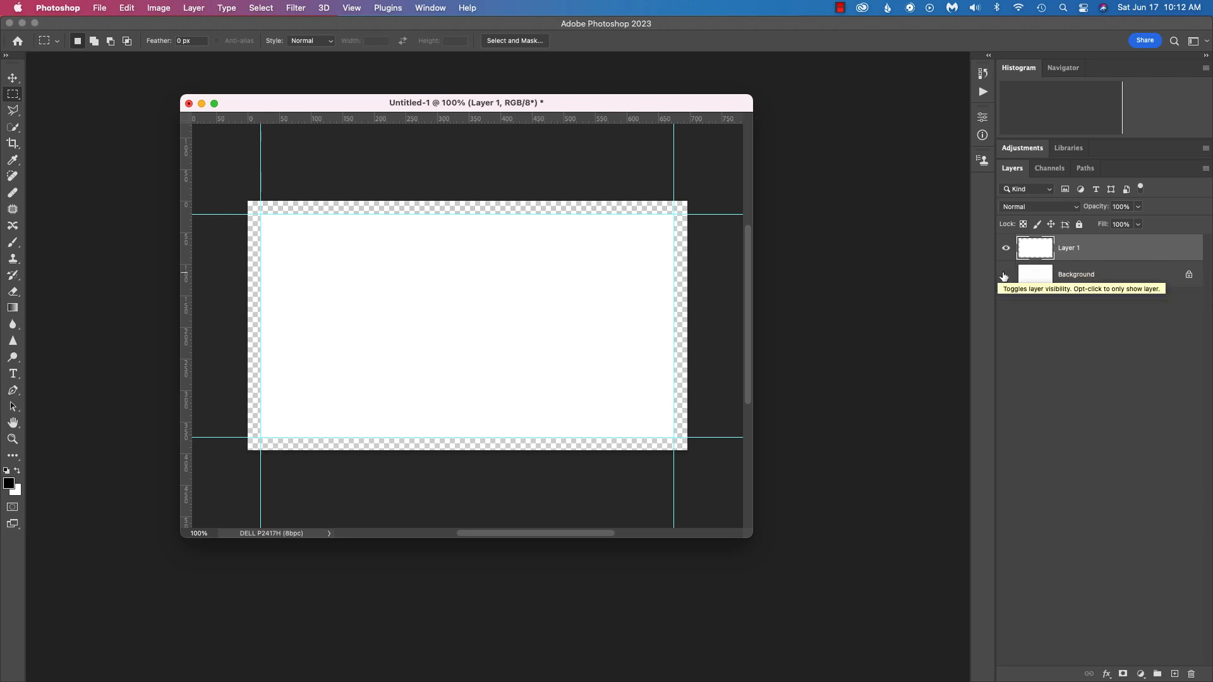
pyautogui.click(1005, 275)
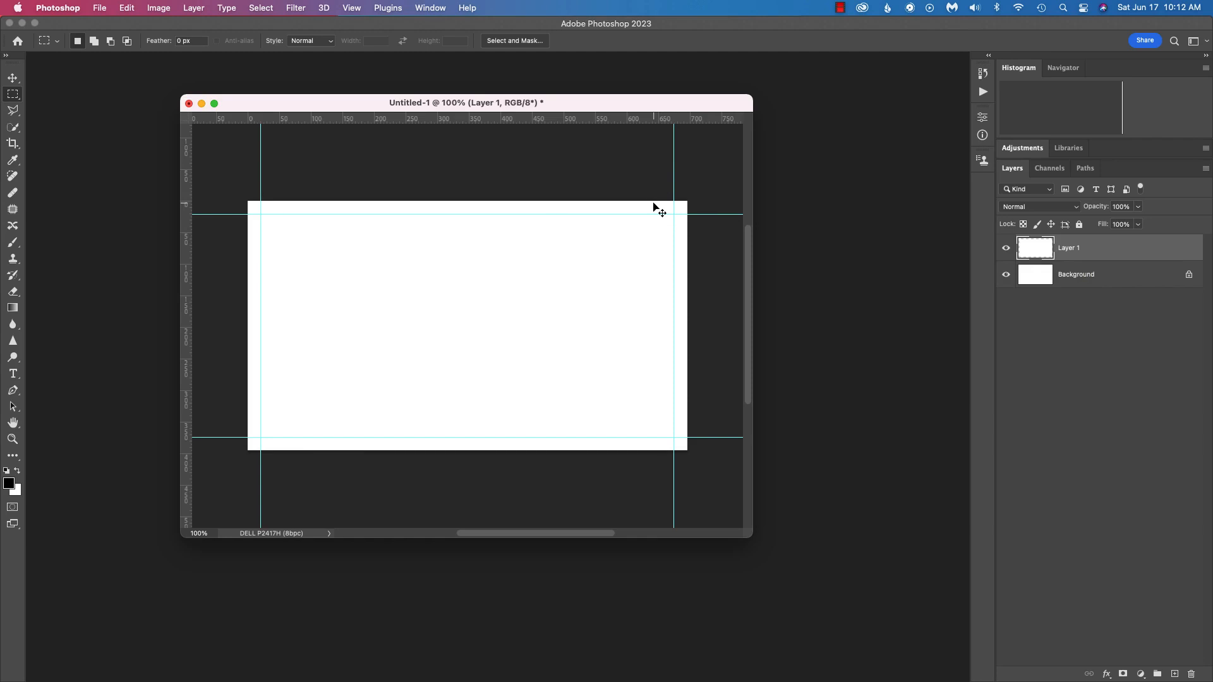
pyautogui.press('super+semicolon')
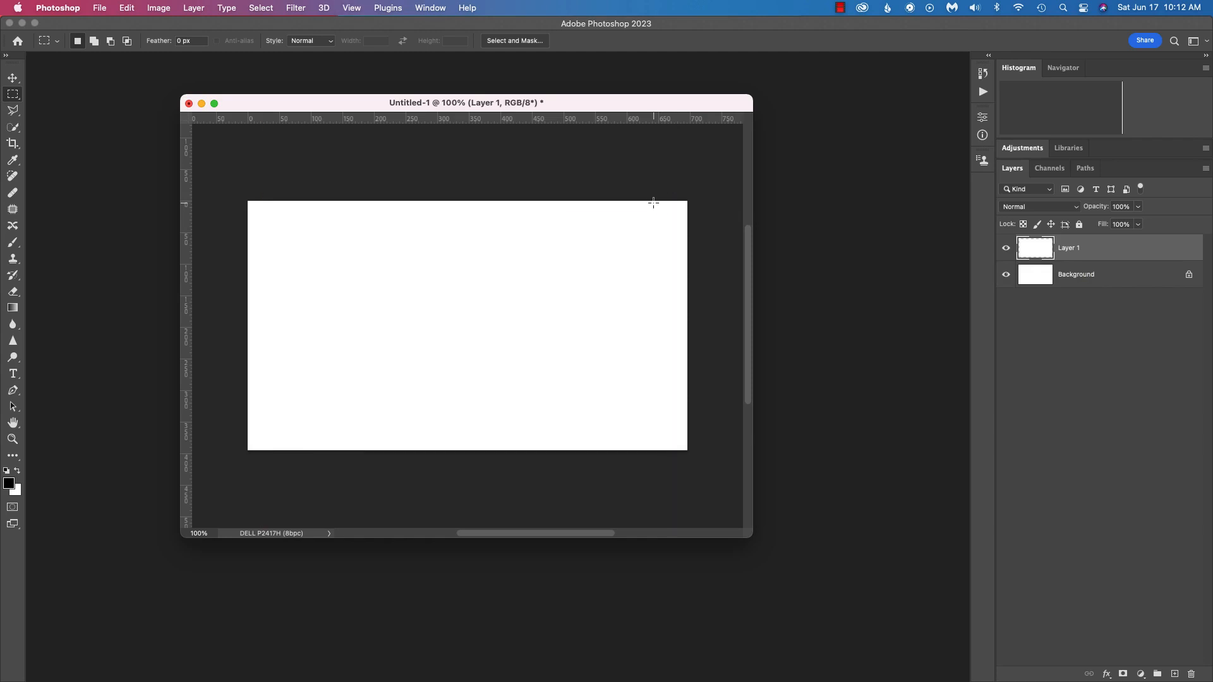
pyautogui.press('super+semicolon')
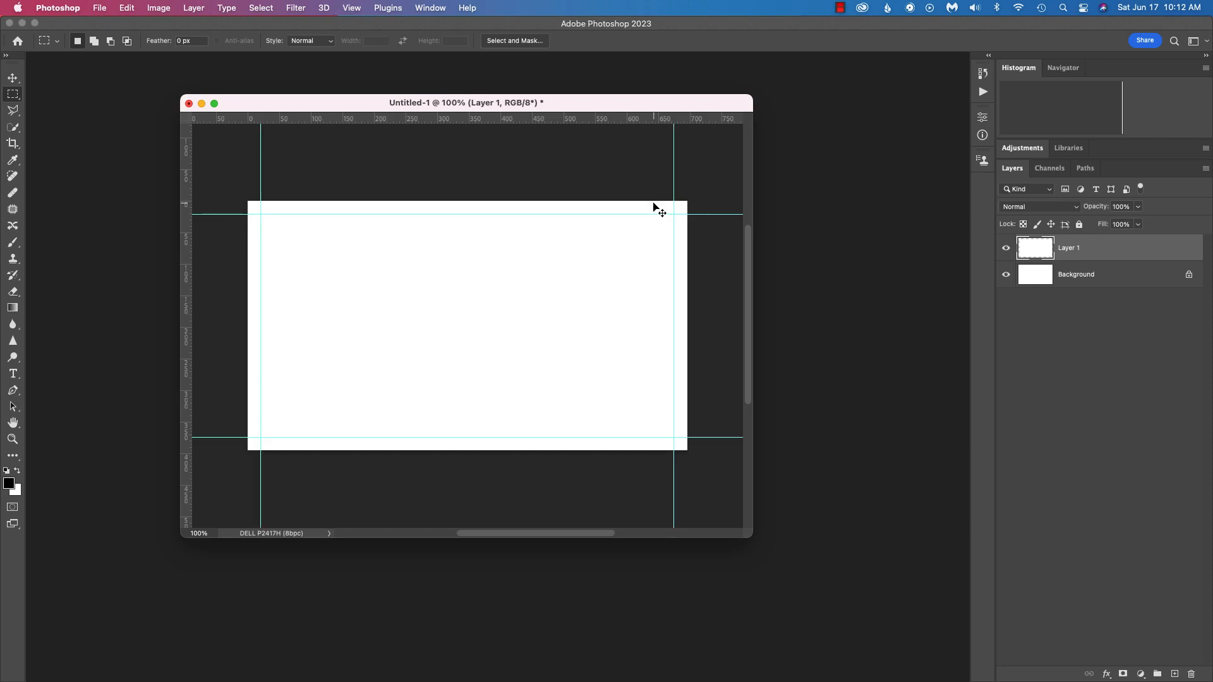
pyautogui.press('super+semicolon')
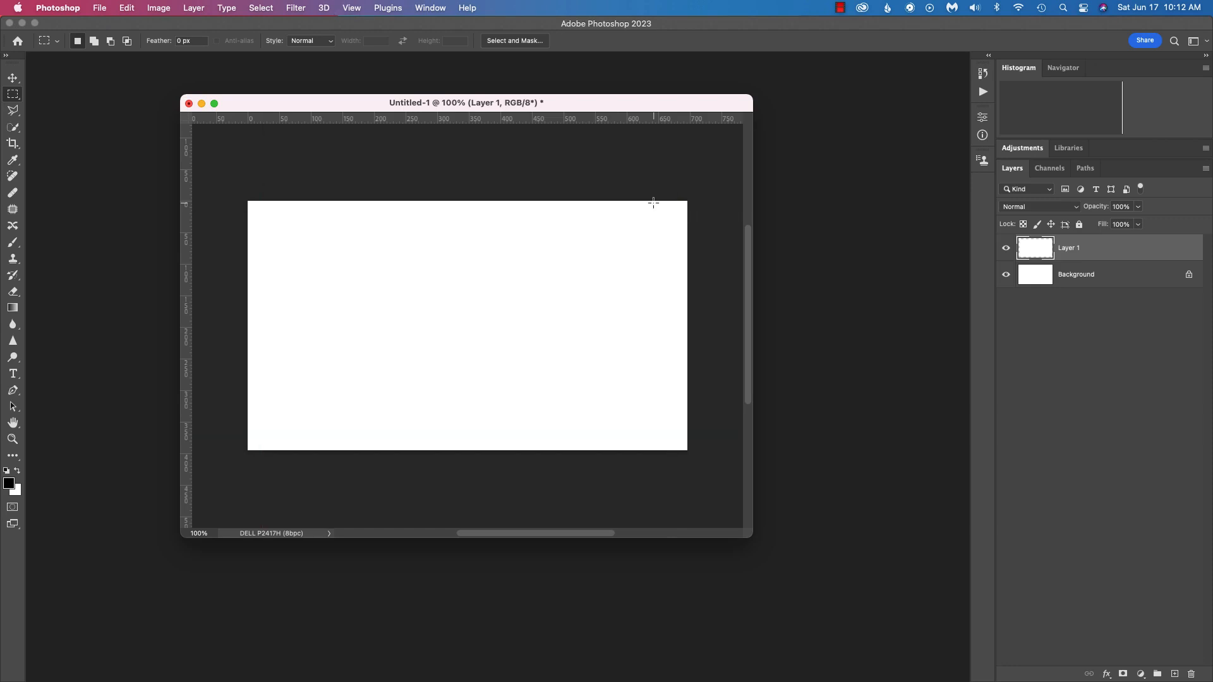
# Rename Layer 1 as PlaceHolder
pyautogui.doubleClick(1071, 249)
pyautogui.write('PlaceHolder')
pyautogui.press('Return')
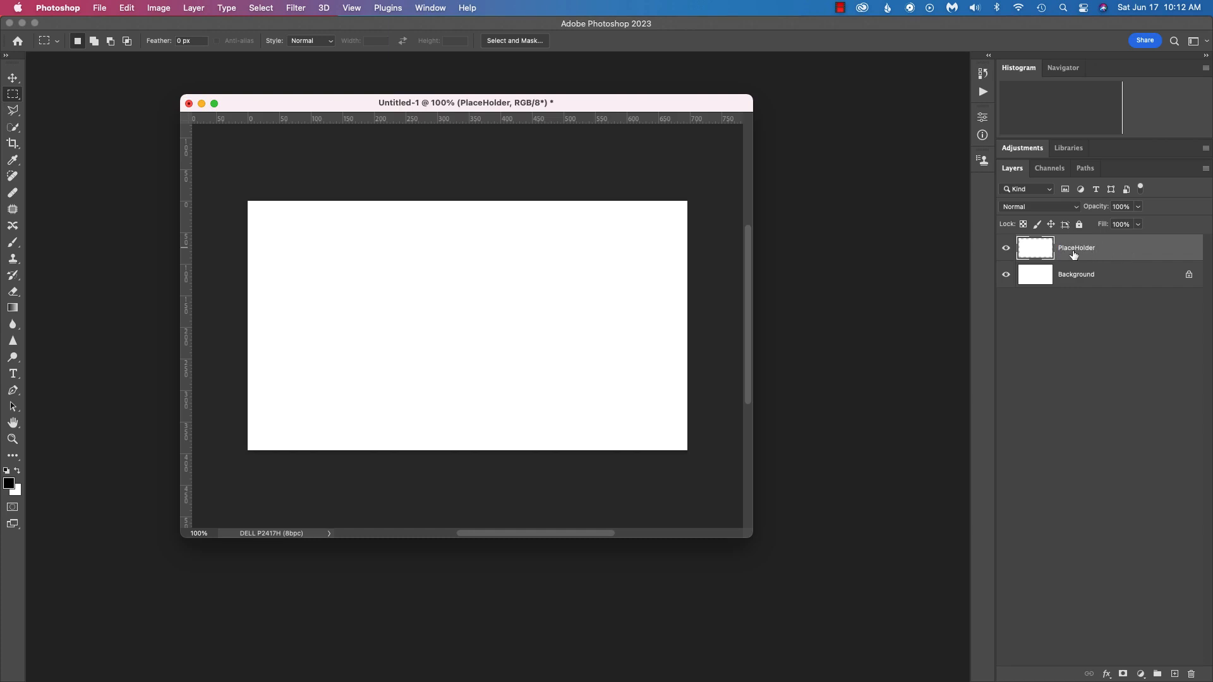
# Add a 2 px black Stroke effect to the PlaceHolder layer, compare the Outside position, and set it to Inside
pyautogui.click(1106, 675)
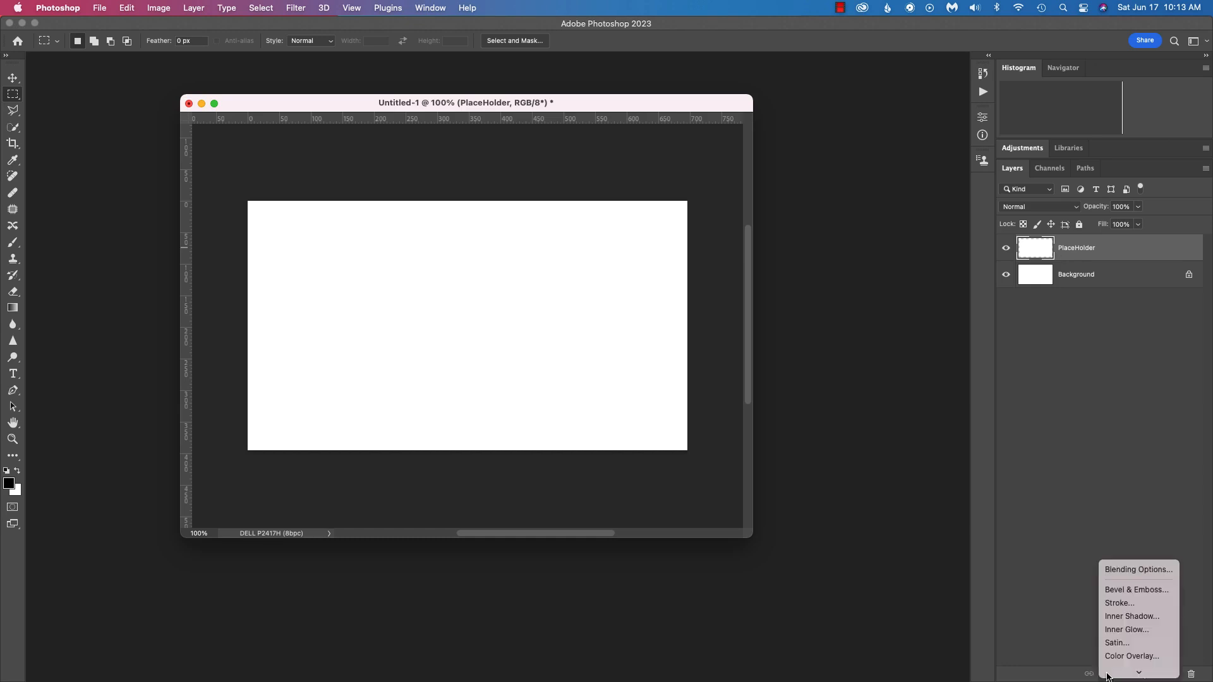
pyautogui.click(1157, 604)
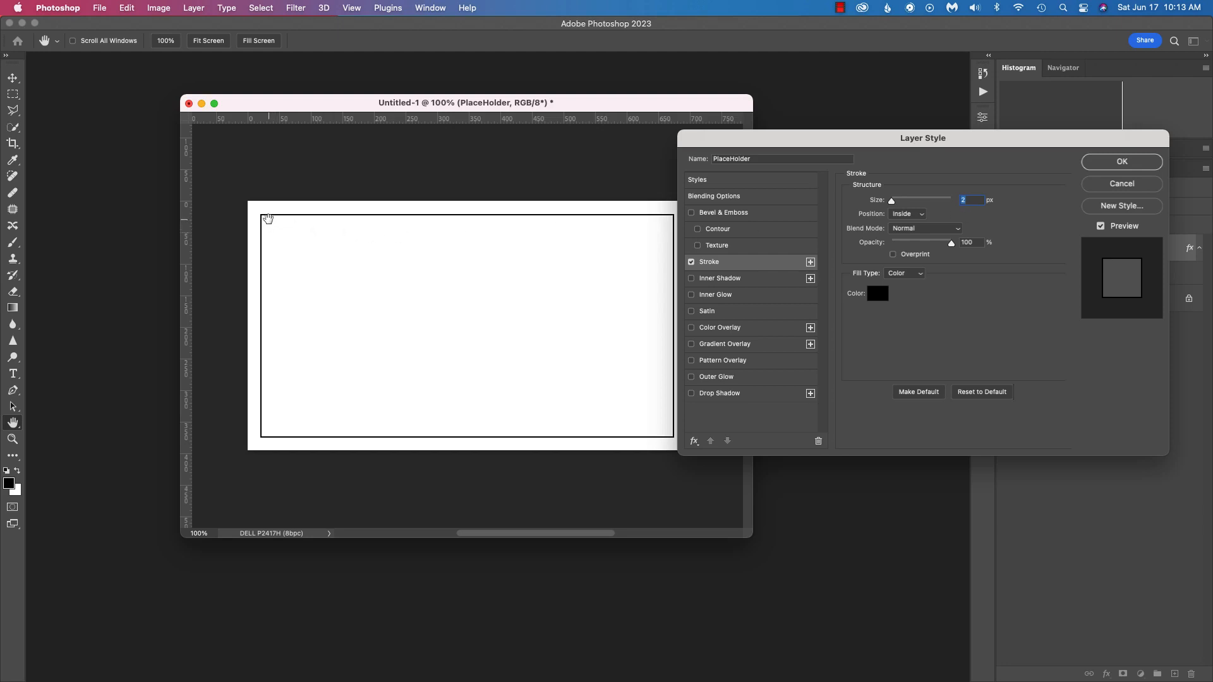
pyautogui.click(922, 218)
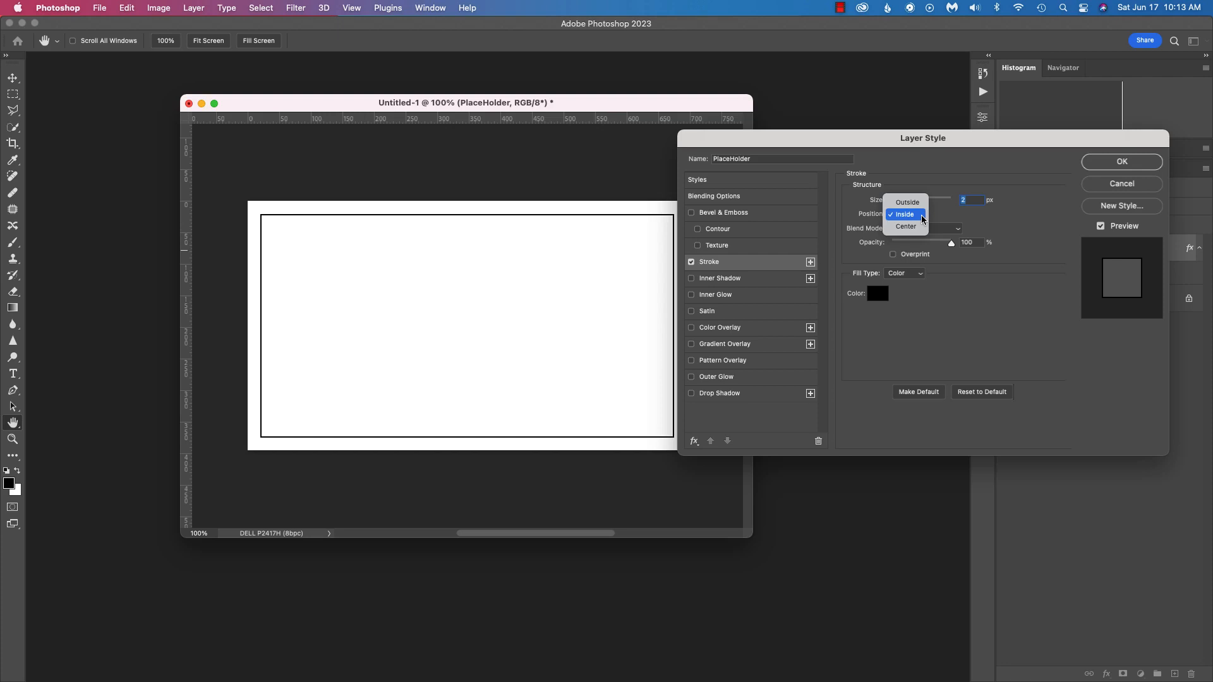
pyautogui.click(923, 218)
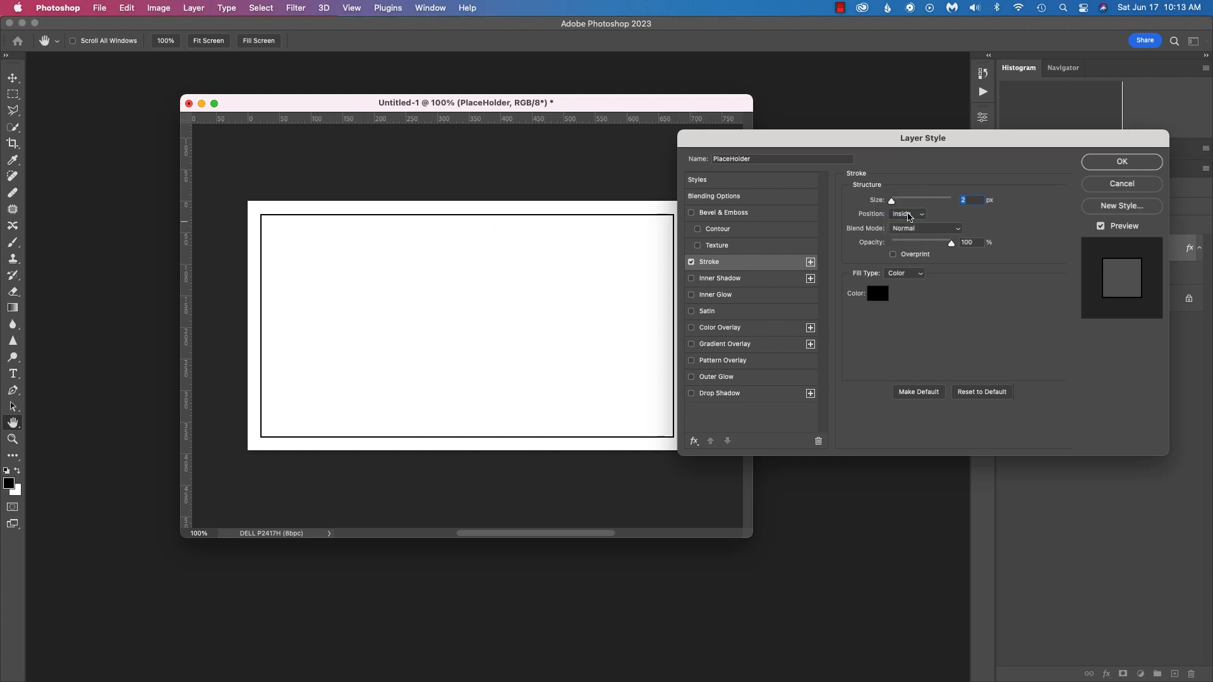
pyautogui.click(910, 216)
pyautogui.click(912, 208)
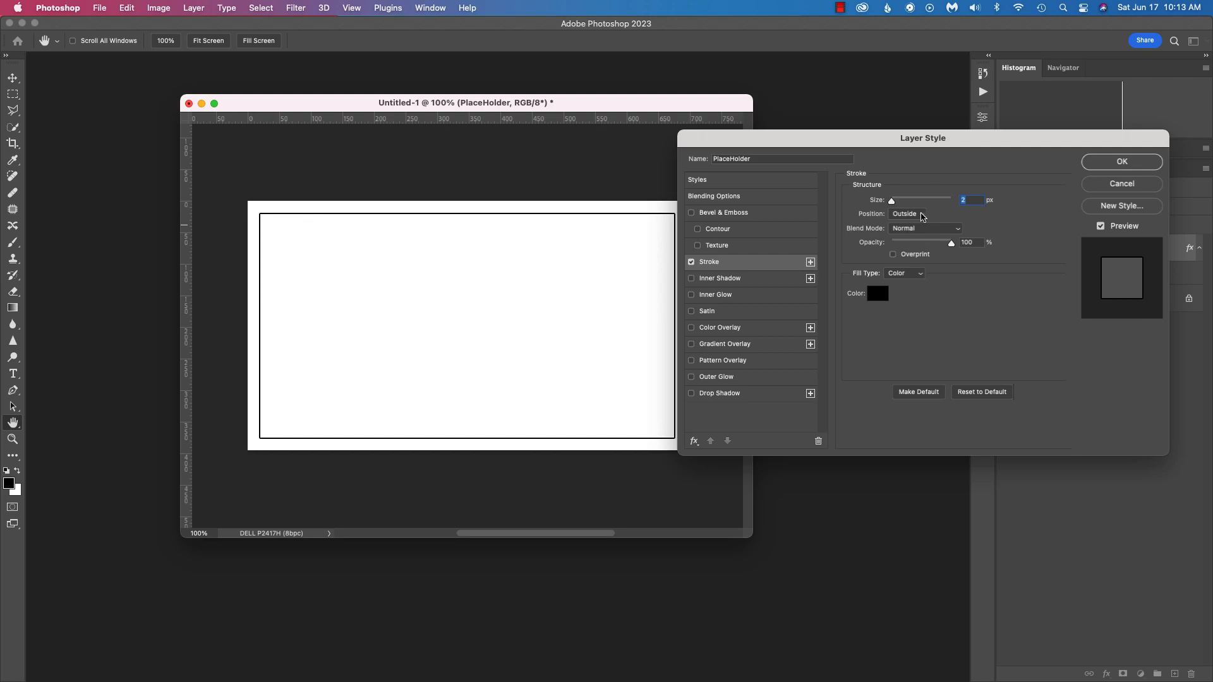
pyautogui.click(920, 214)
pyautogui.click(908, 227)
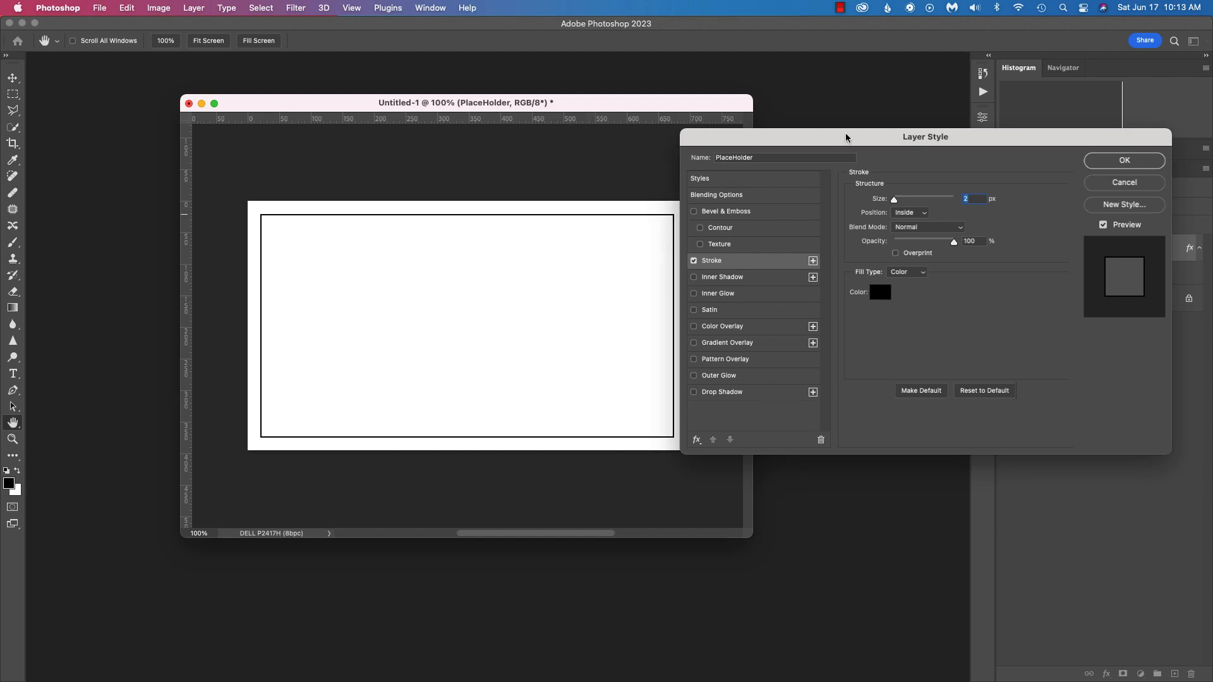
pyautogui.moveTo(846, 138); pyautogui.dragTo(860, 132)
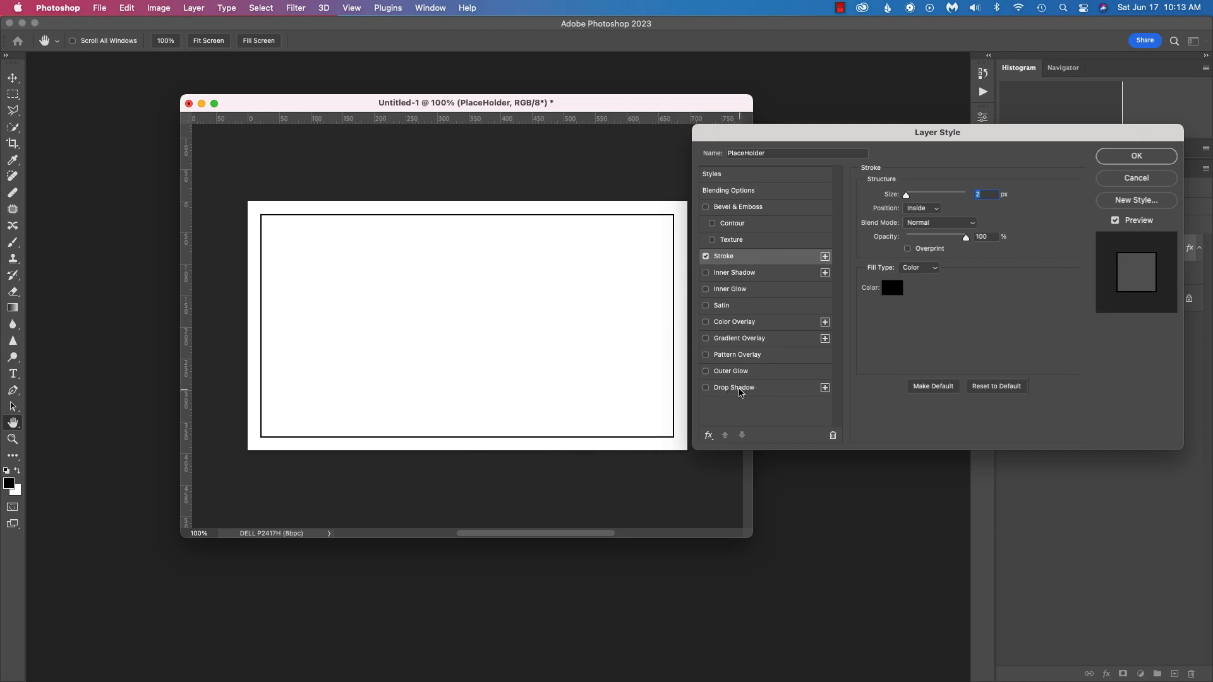
# Add a Drop Shadow to the PlaceHolder layer with a distance of 5 px and a size of 5 px
pyautogui.click(737, 388)
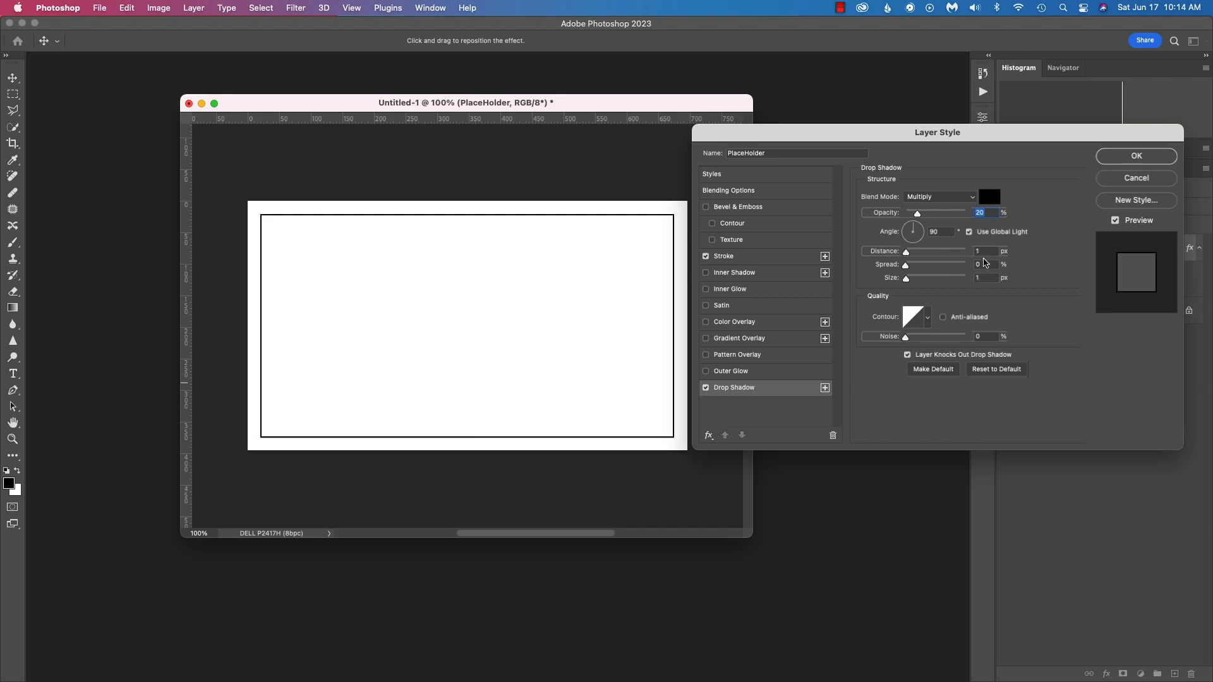
pyautogui.click(985, 251)
pyautogui.doubleClick(984, 251)
pyautogui.write('5')
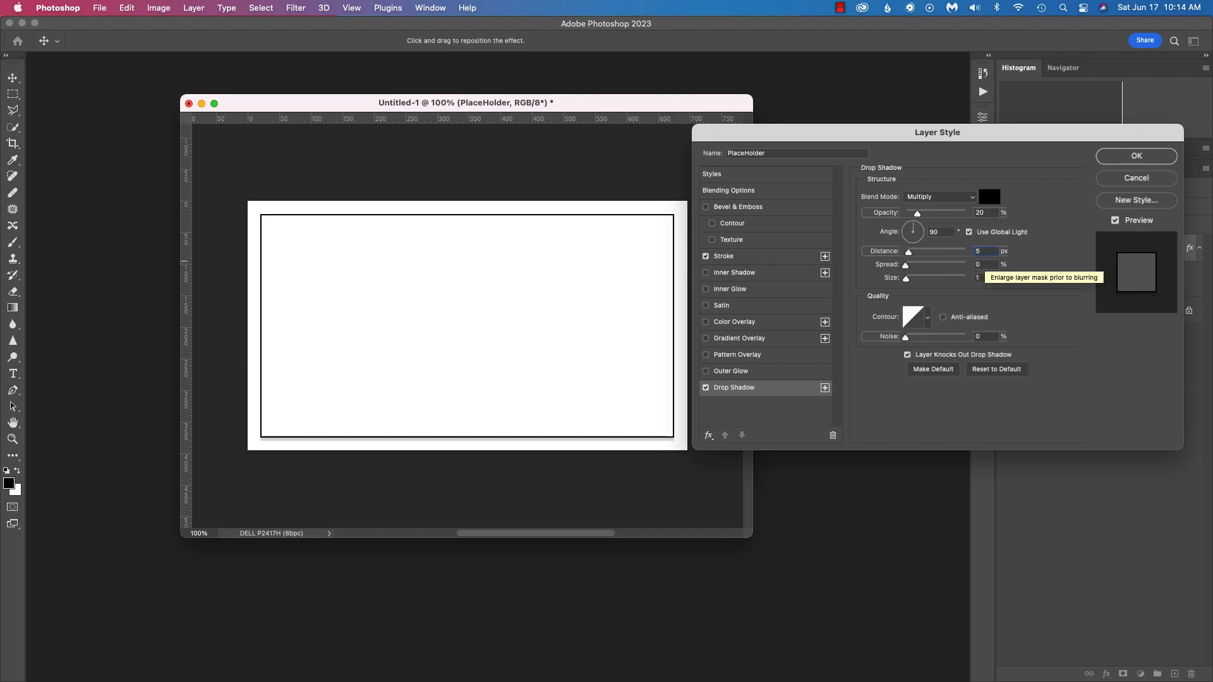
pyautogui.moveTo(985, 277); pyautogui.dragTo(971, 277)
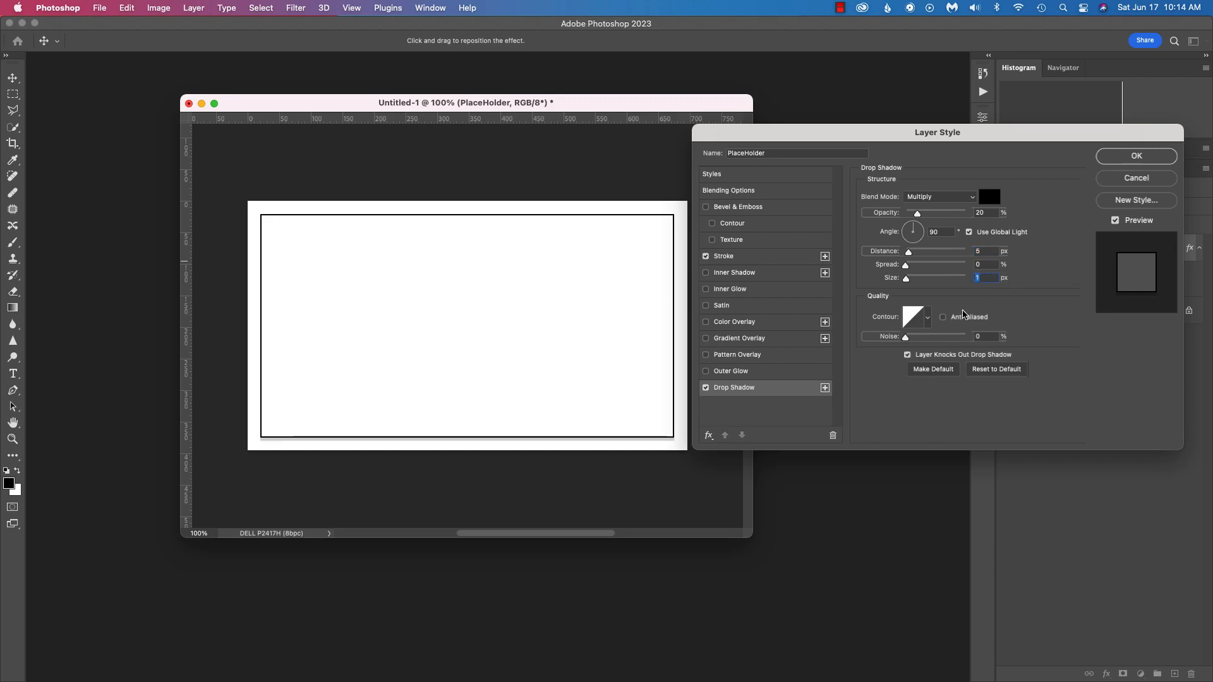
pyautogui.write('5')
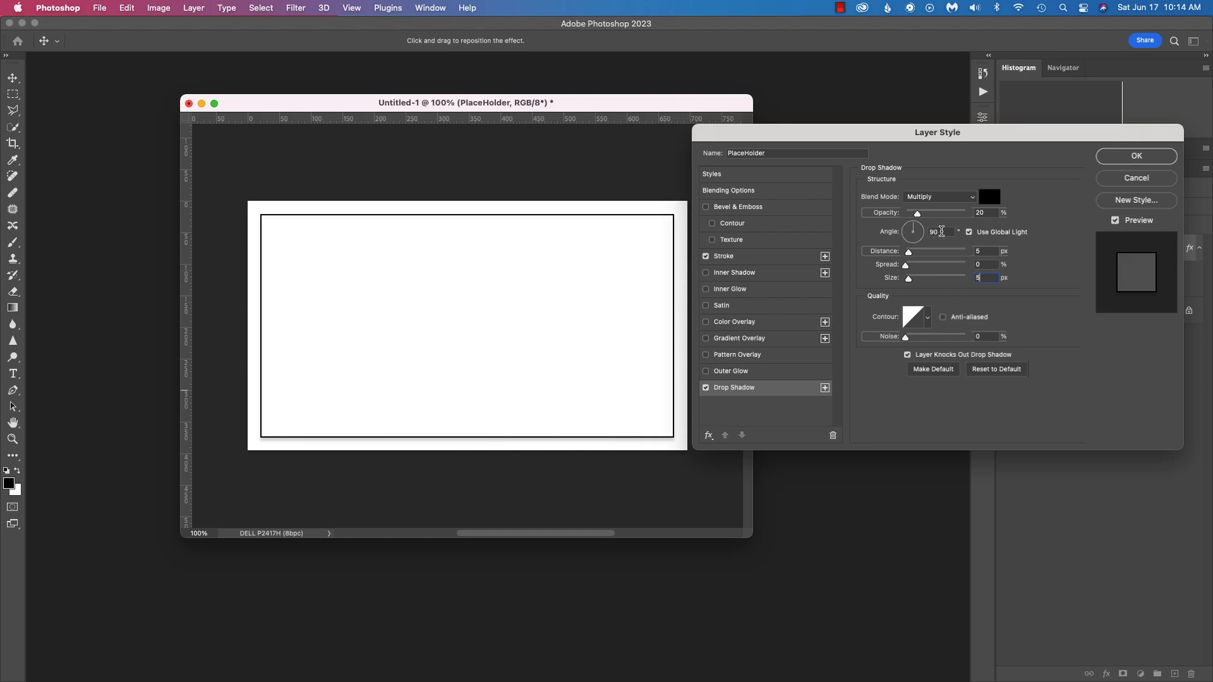
# Set the drop shadow's angle to 137° and its opacity to 35%, and apply the layer style
pyautogui.doubleClick(931, 232)
pyautogui.write('137')
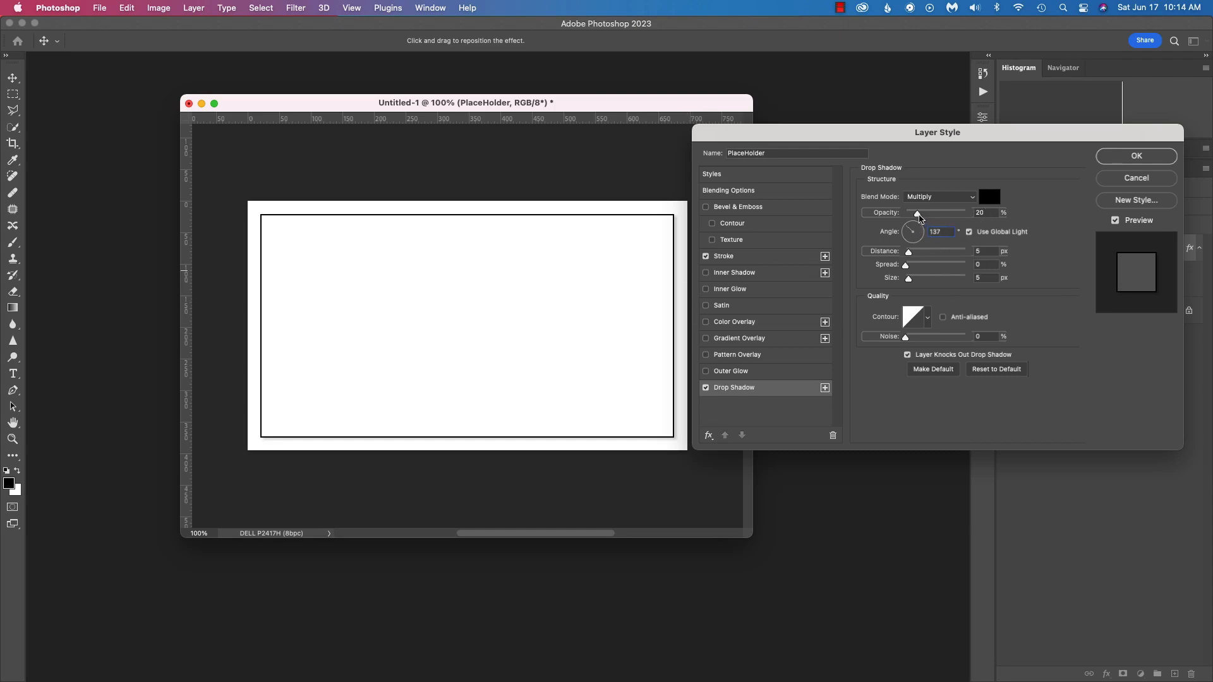
pyautogui.moveTo(919, 218); pyautogui.dragTo(967, 217)
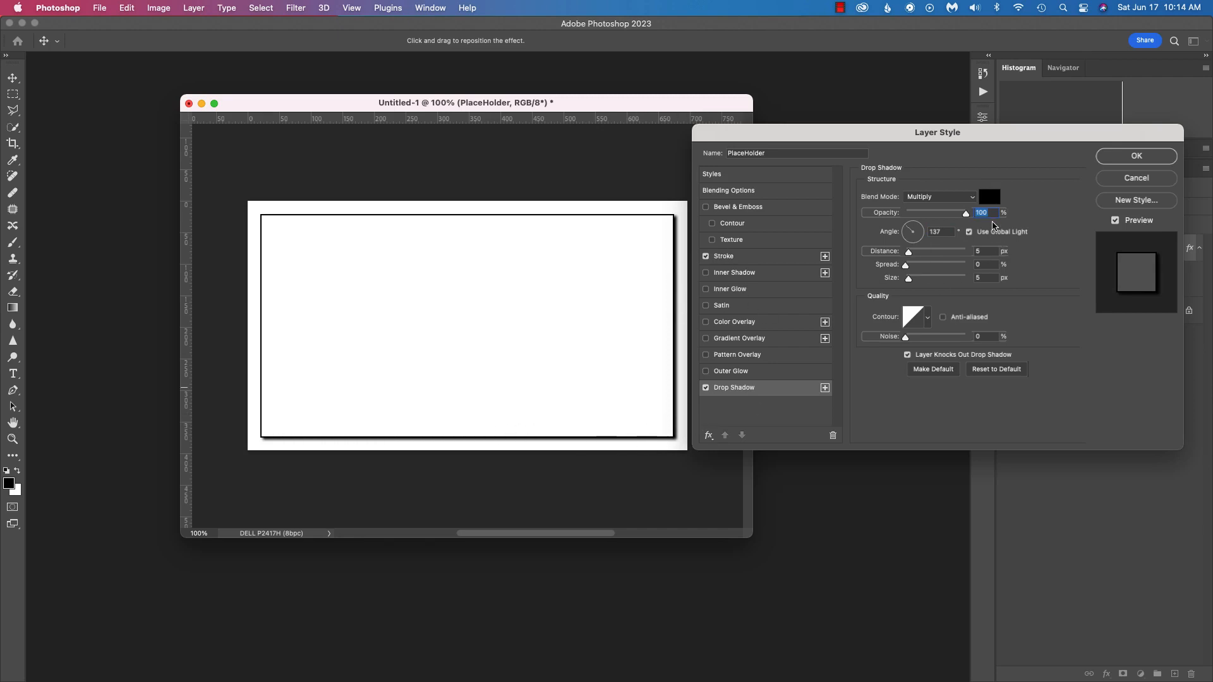
pyautogui.write('35')
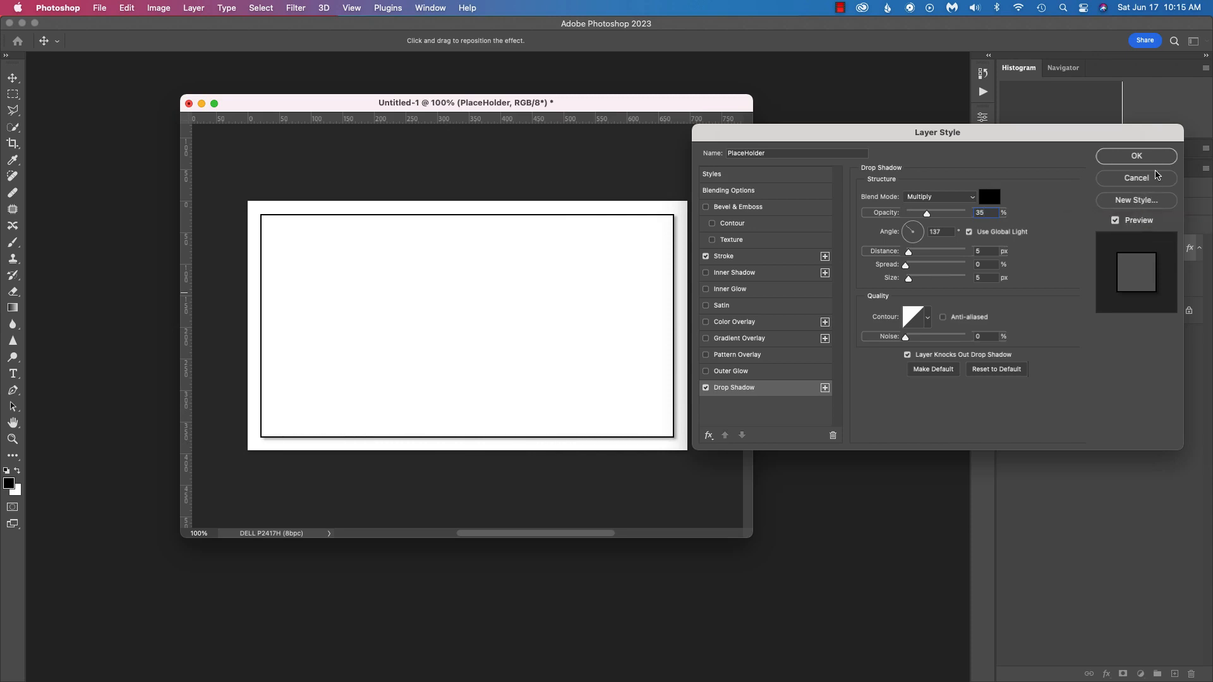
pyautogui.click(1126, 158)
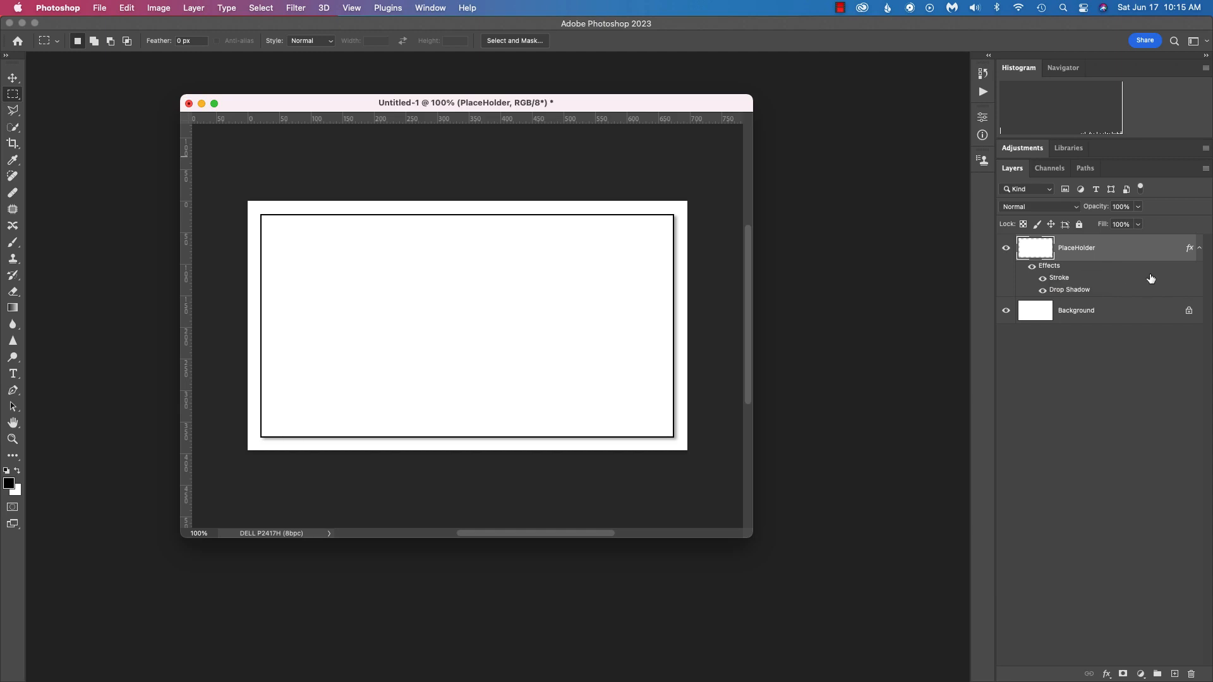
# Review the PlaceHolder layer's Stroke and Drop Shadow settings without changing them, and collapse its effects list
pyautogui.doubleClick(1059, 278)
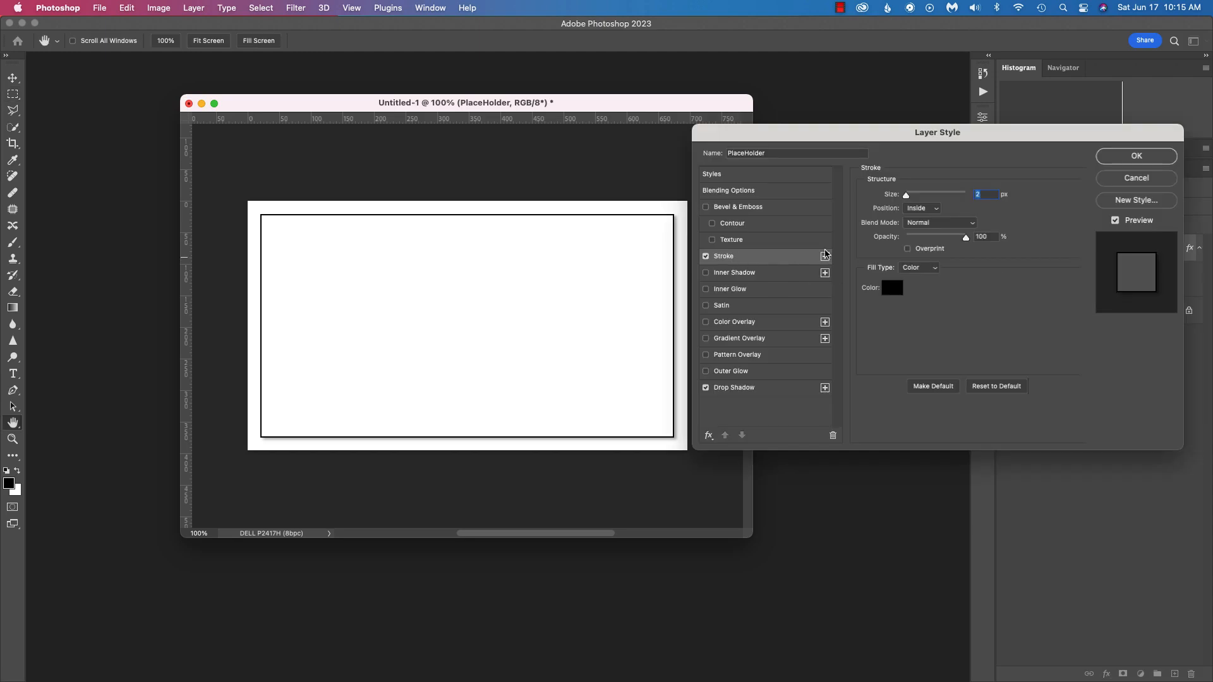
pyautogui.click(1134, 186)
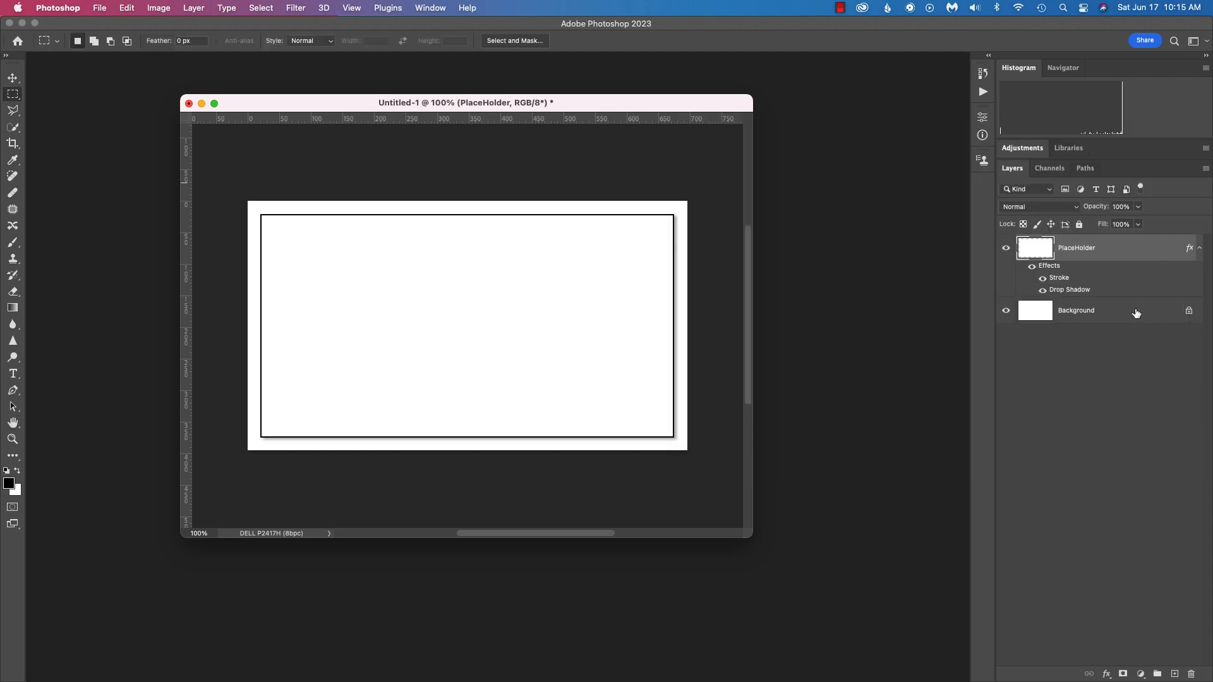
pyautogui.doubleClick(1076, 290)
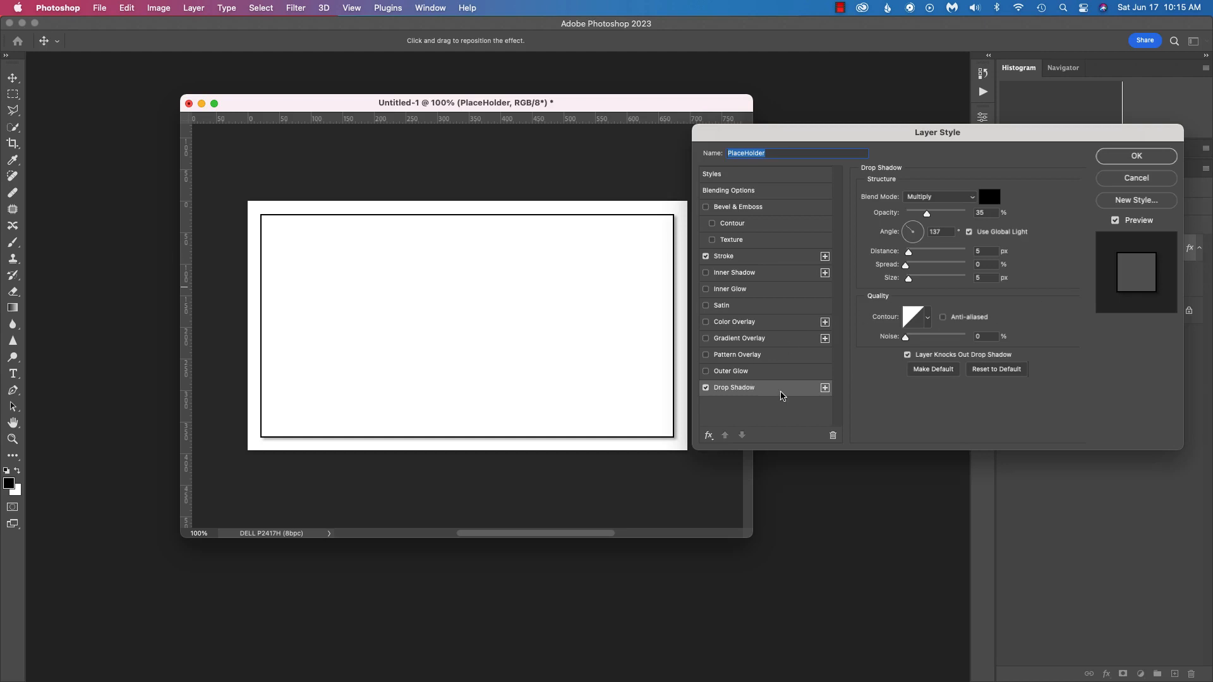
pyautogui.click(1136, 179)
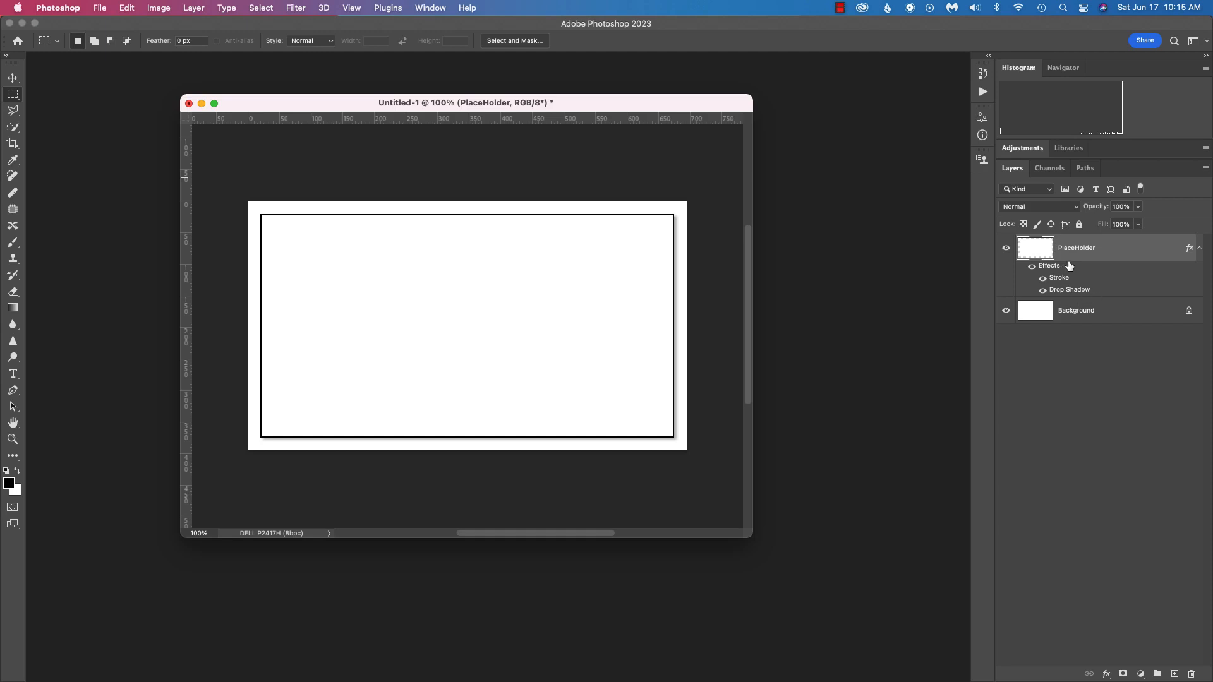
pyautogui.click(1200, 249)
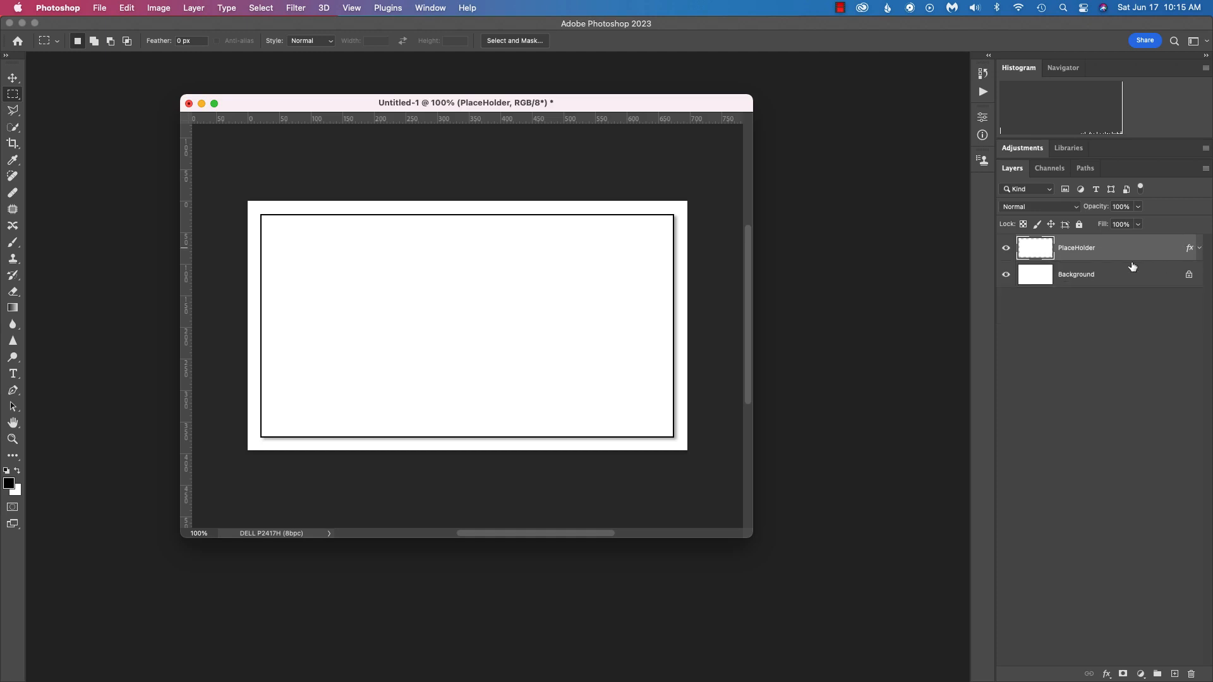
pyautogui.click(1200, 250)
pyautogui.click(1200, 250)
# Begin saving the document as a new Photoshop file and name it Adobe Portfolio Place Holder.psd
pyautogui.click(99, 7)
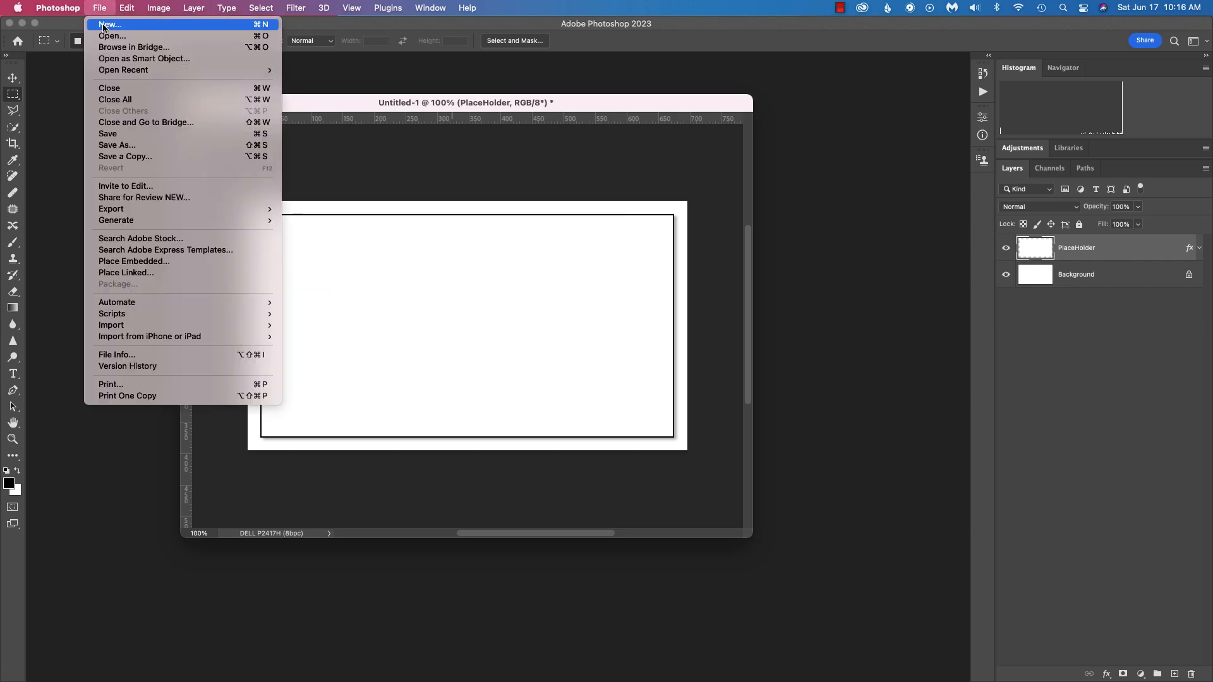
pyautogui.click(123, 146)
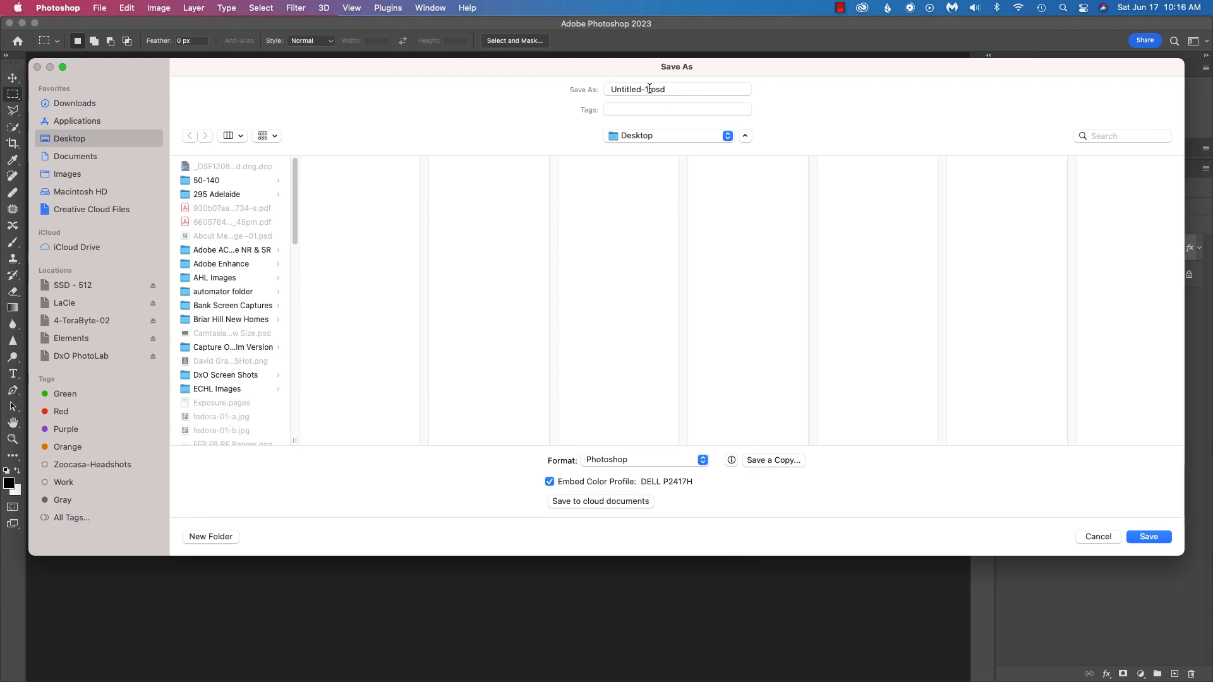
pyautogui.click(647, 87)
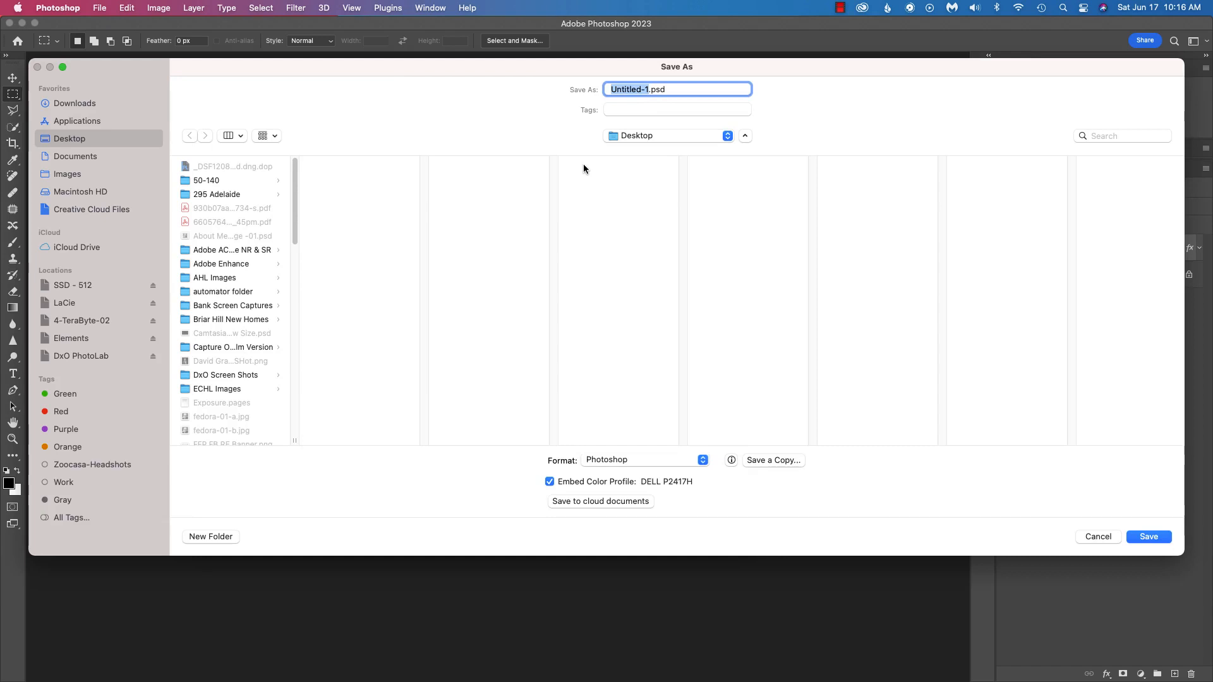
pyautogui.write('Adobe Portfolio')
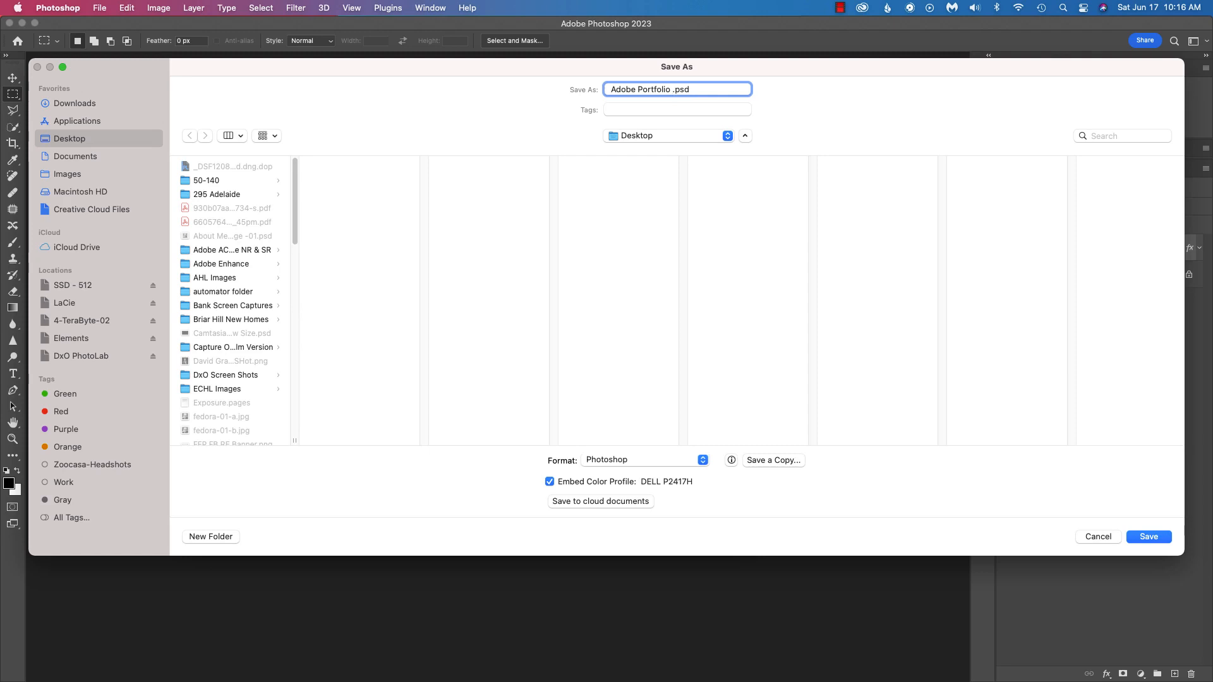
pyautogui.write(' Place holder')
pyautogui.click(698, 89)
pyautogui.press('BackSpace')
pyautogui.write('H')
# Create a folder named Stroke and Drop Shadow on the Desktop and save the PSD file in it
pyautogui.click(212, 537)
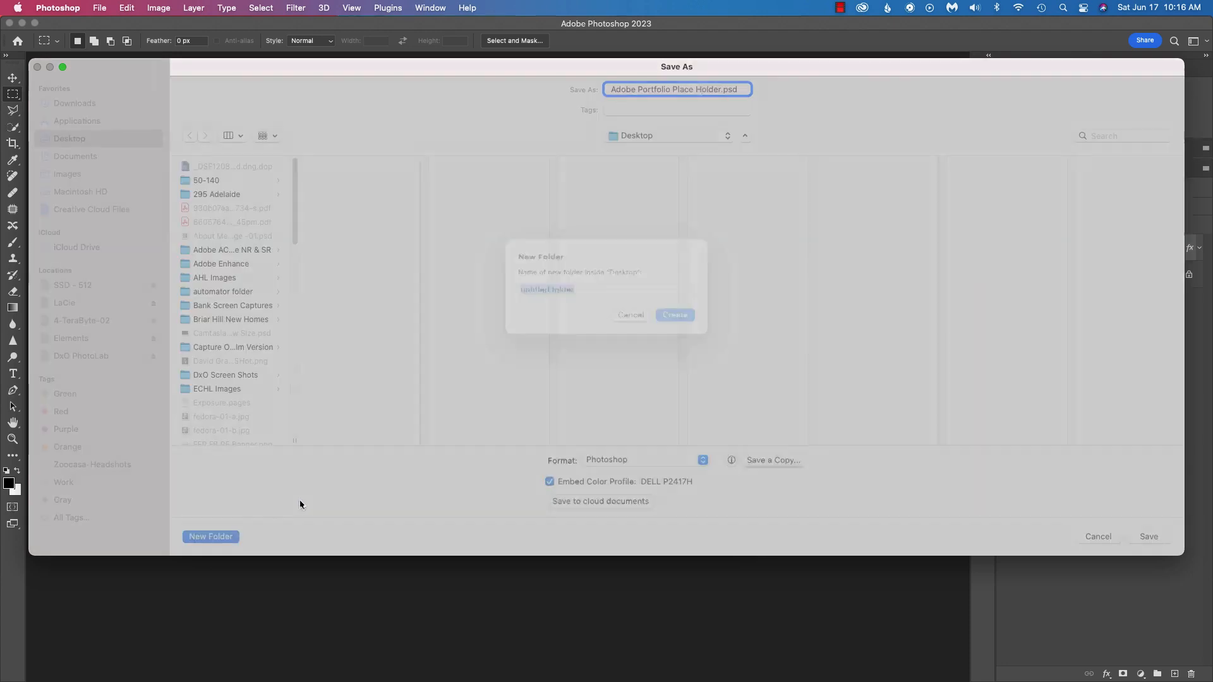
pyautogui.write('Ad')
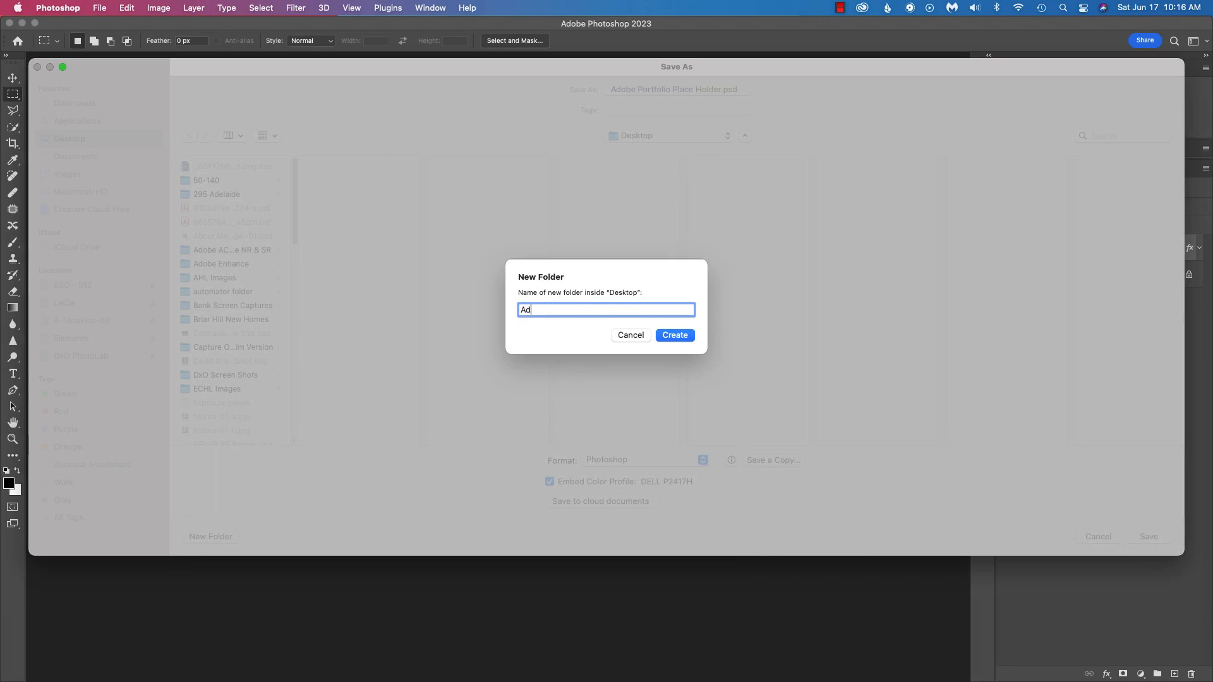
pyautogui.write('obe')
pyautogui.press('BackSpace')
pyautogui.press('BackSpace')
pyautogui.press('BackSpace')
pyautogui.press('BackSpace')
pyautogui.press('BackSpace')
pyautogui.write('Stroke and Drop Shadow')
pyautogui.click(667, 334)
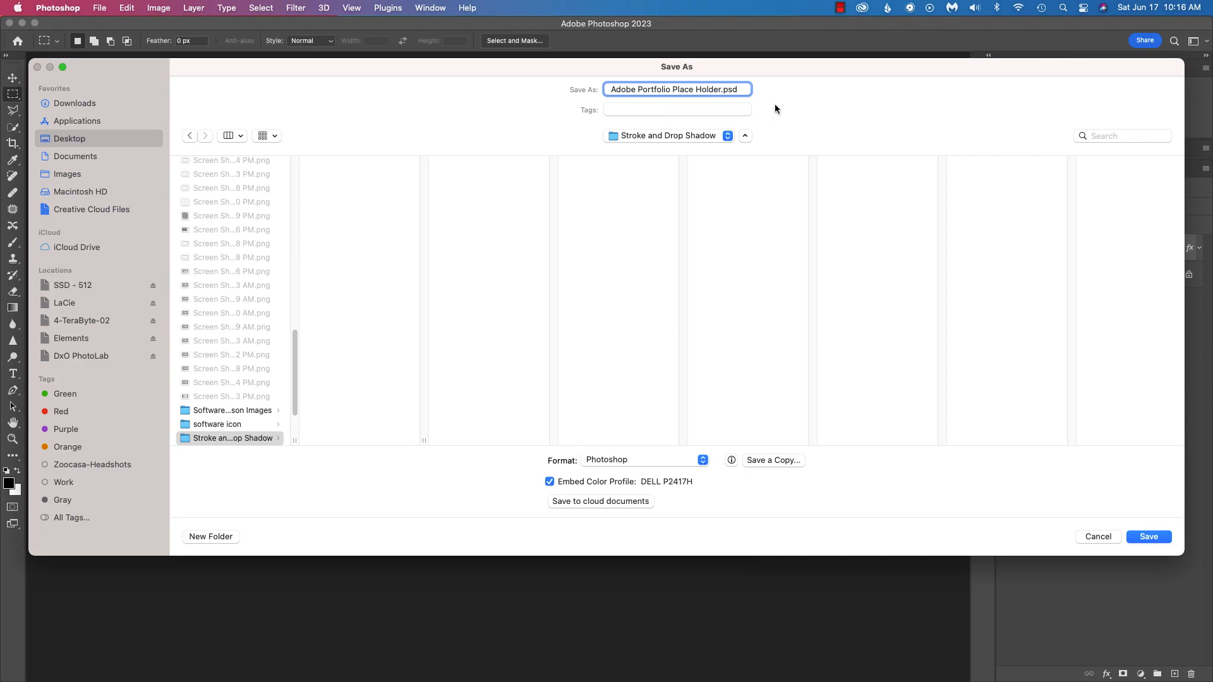
pyautogui.click(1139, 536)
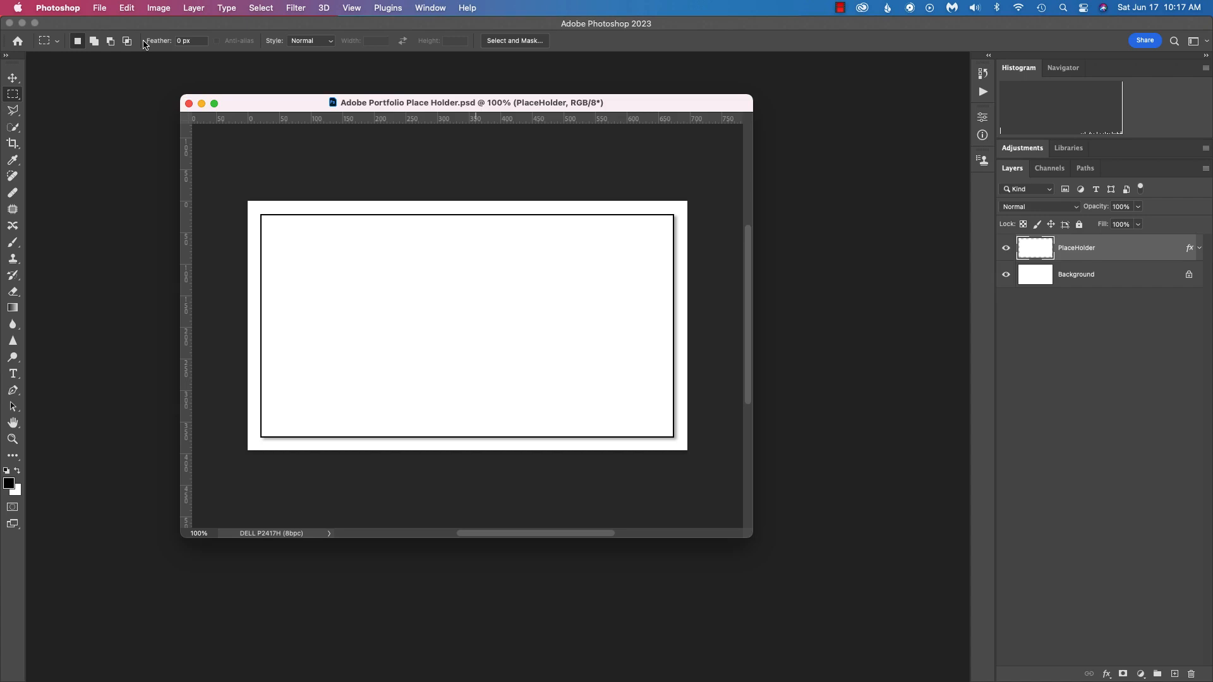
# Open the file commands for the saved Adobe Portfolio Place Holder document
pyautogui.click(110, 11)
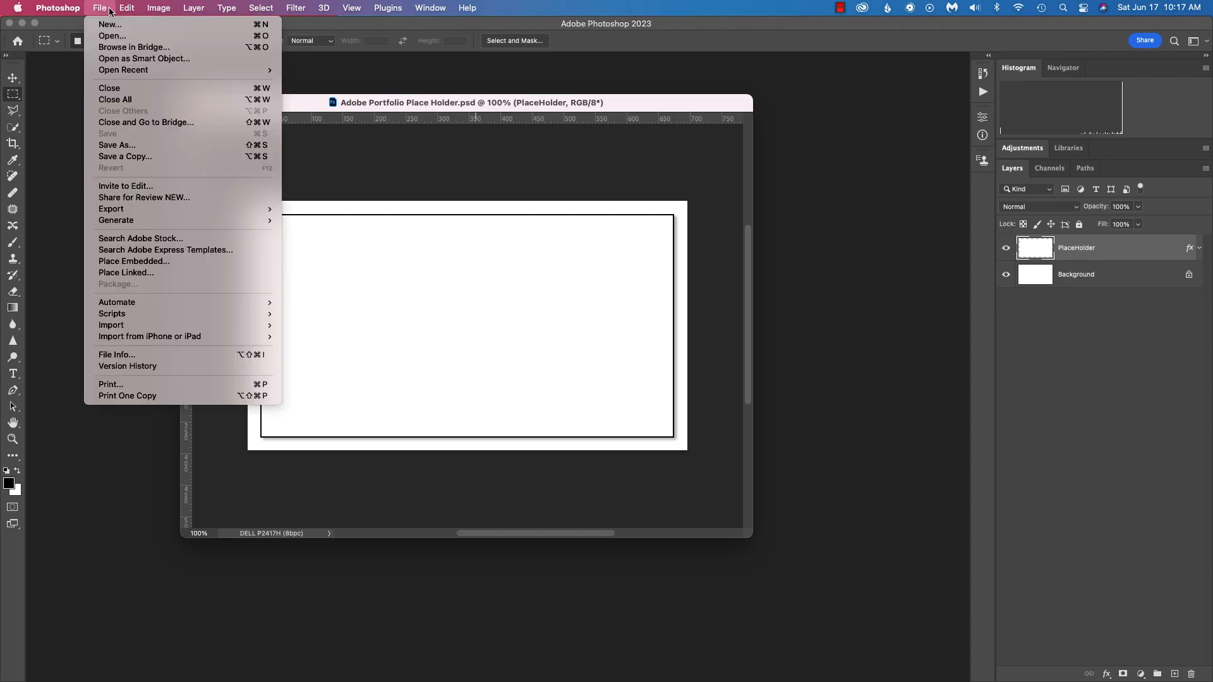